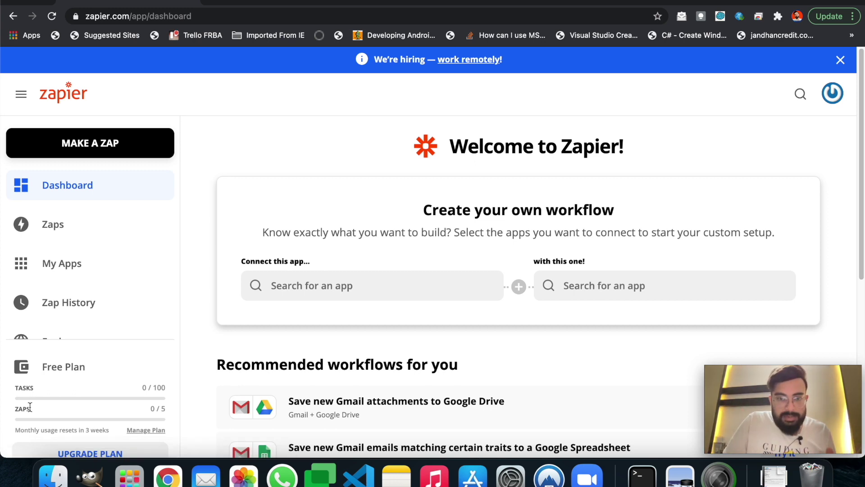
Dismiss the hiring announcement banner on the Zapier dashboard
scroll(275, 315, down, 5)
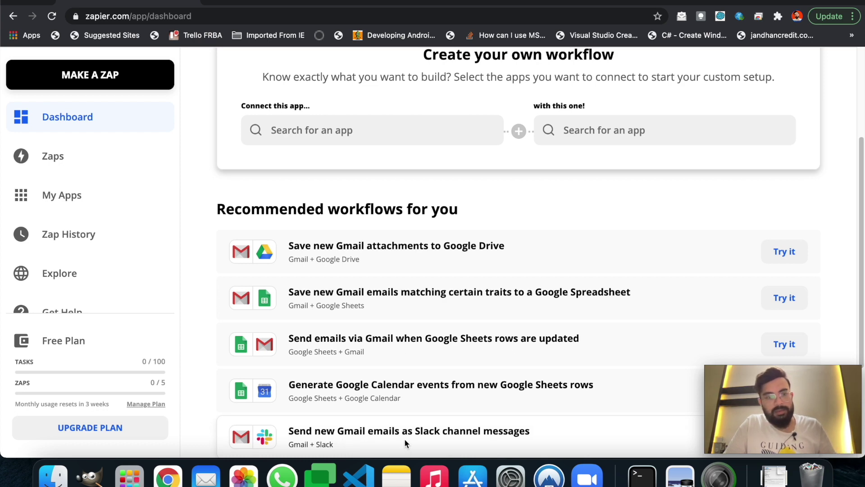
scroll(414, 319, up, 4)
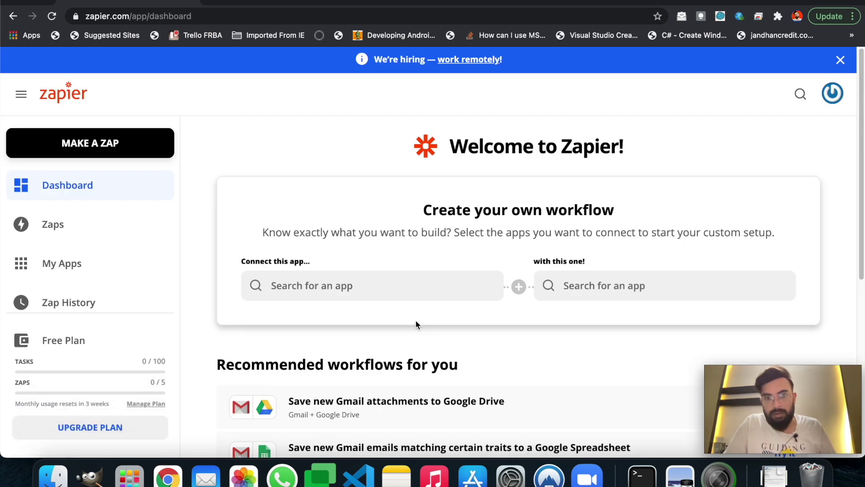
click(841, 61)
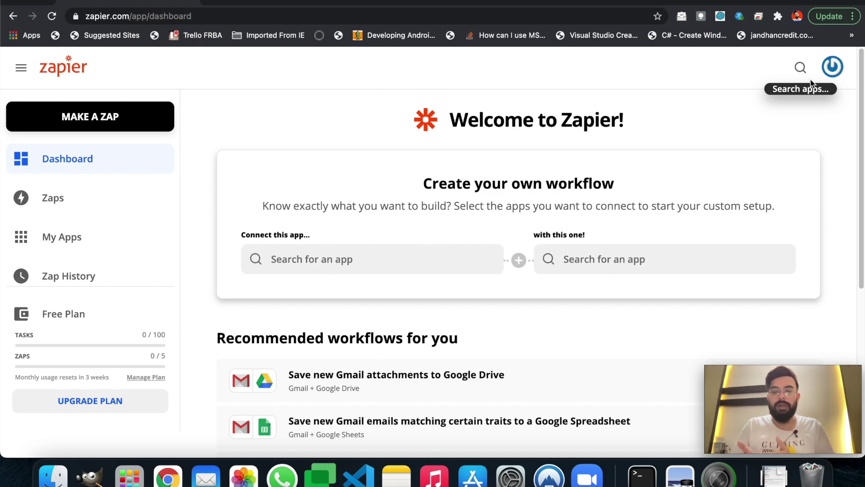
click(833, 72)
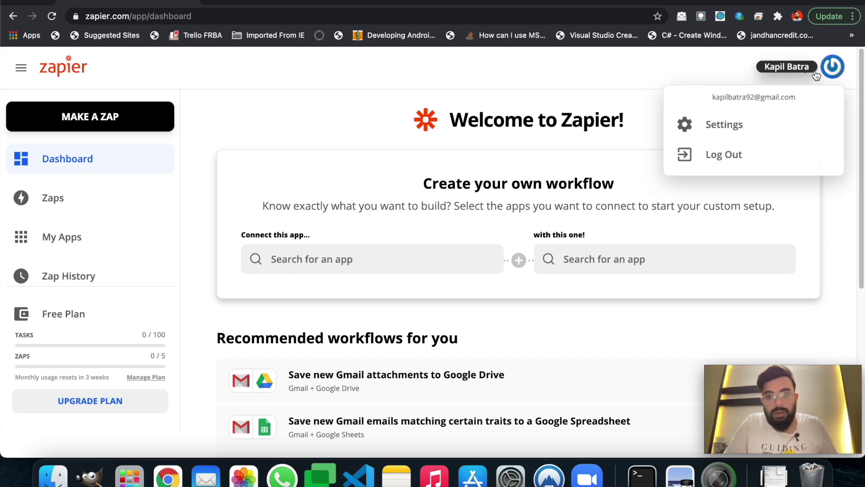
click(626, 75)
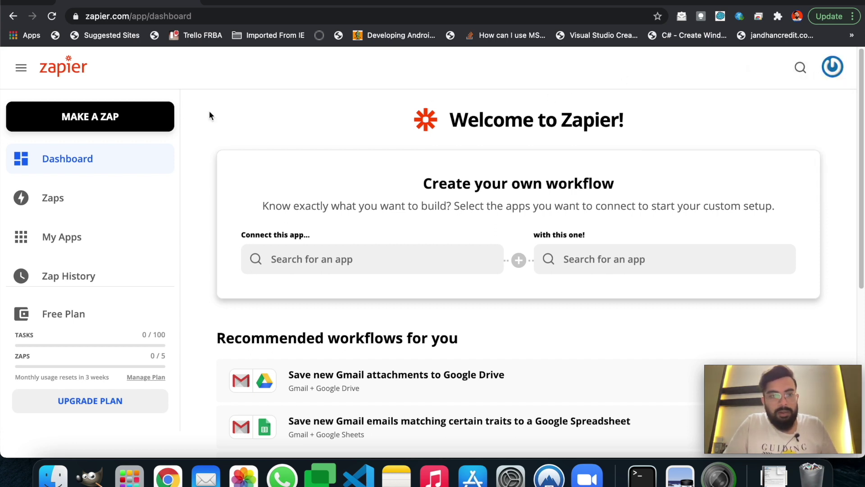
Create a new Zap and choose Google Calendar as its trigger app
click(122, 125)
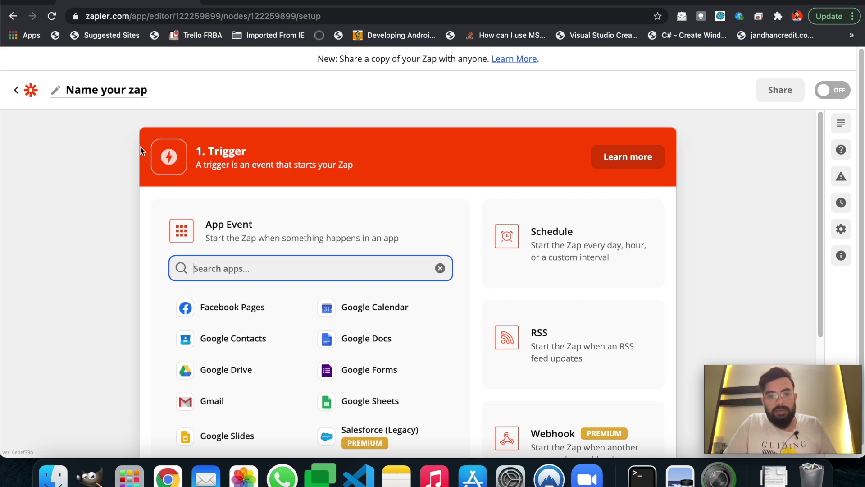
scroll(133, 172, down, 1)
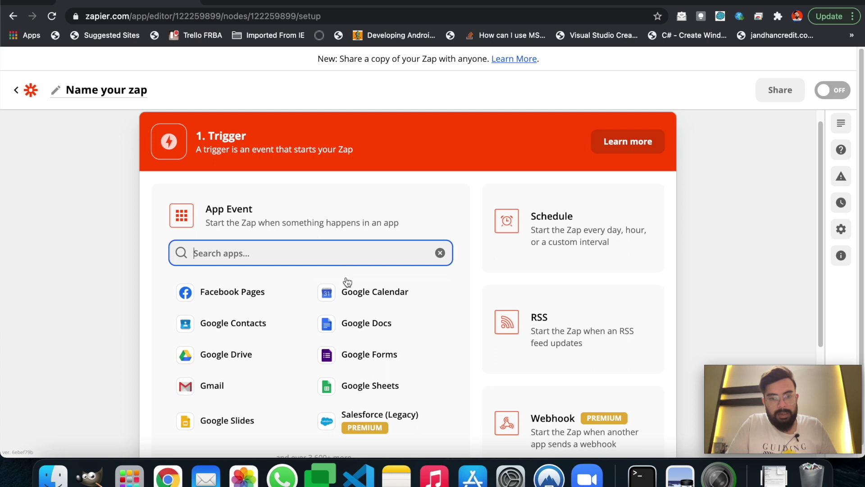
scroll(346, 281, down, 3)
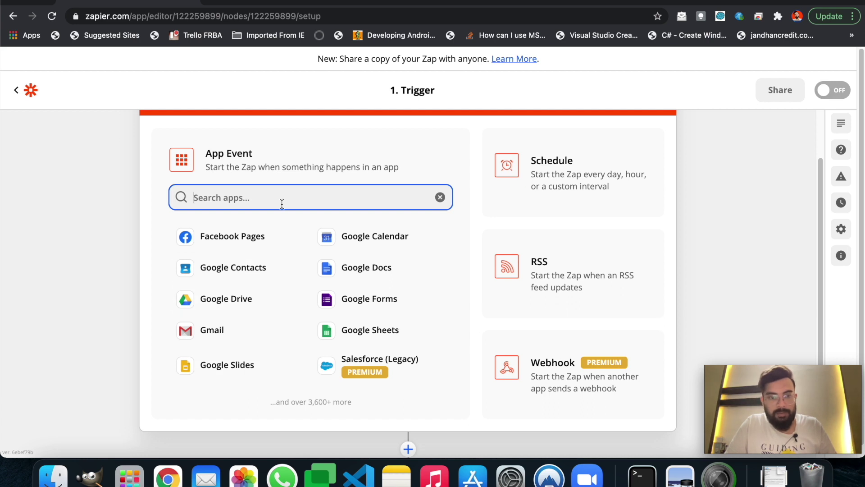
text(google)
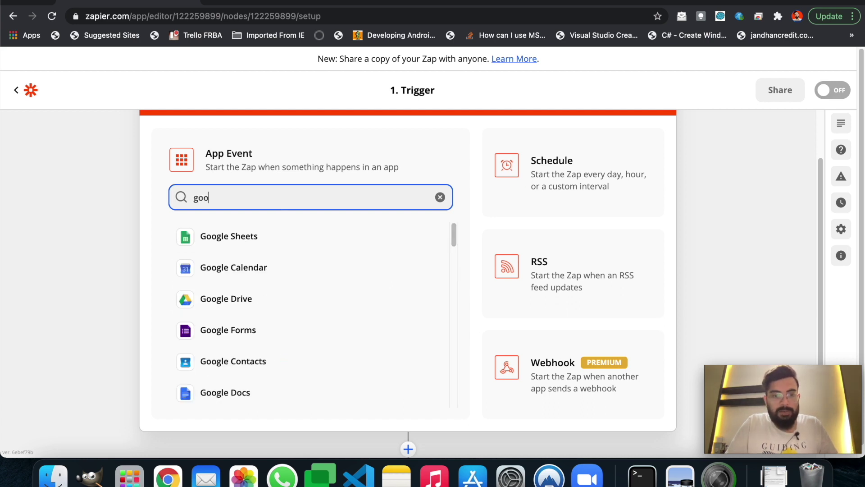
click(260, 266)
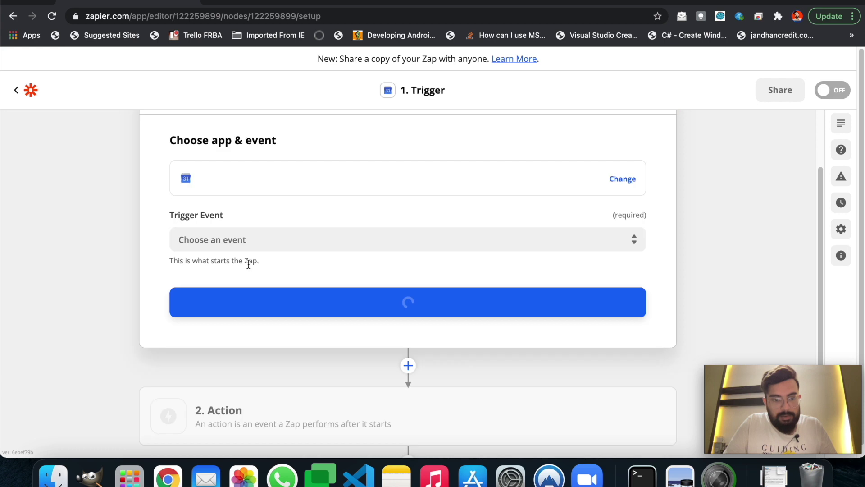
Set the trigger event to New Event and continue to the account selection
click(293, 243)
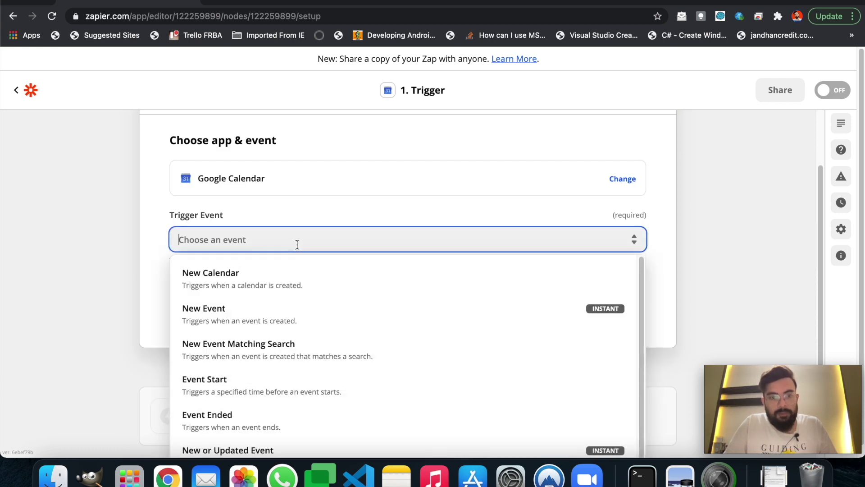
scroll(243, 270, down, 1)
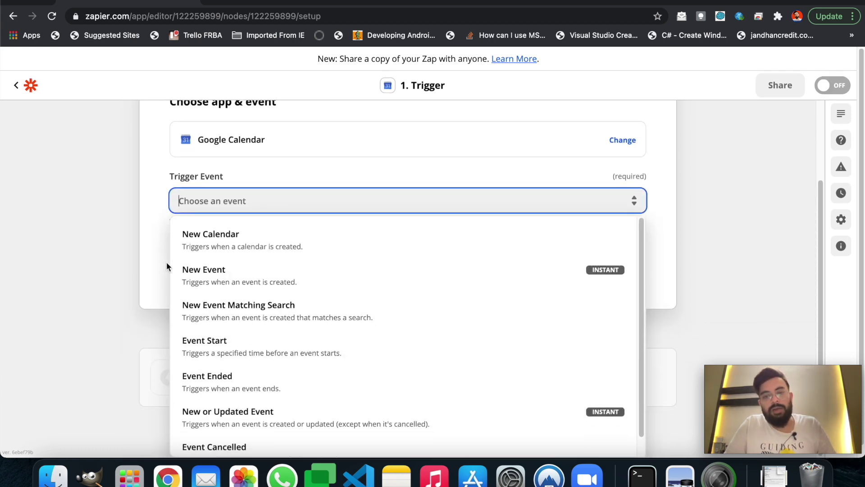
click(234, 271)
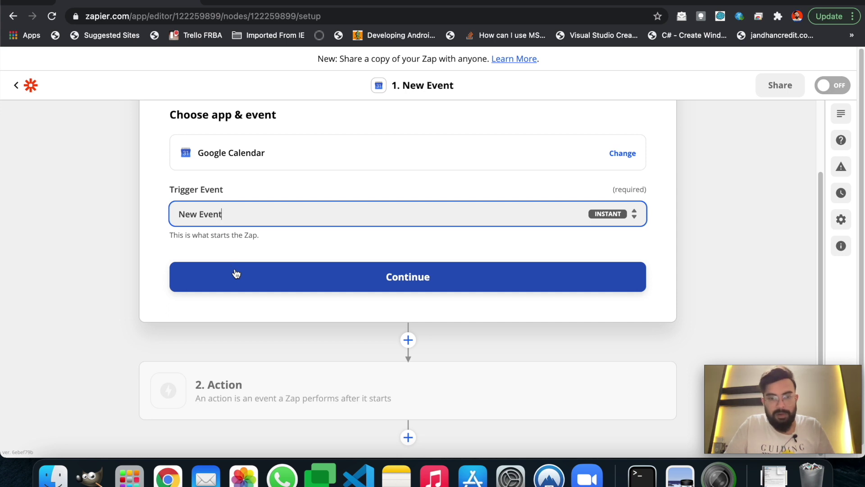
click(288, 274)
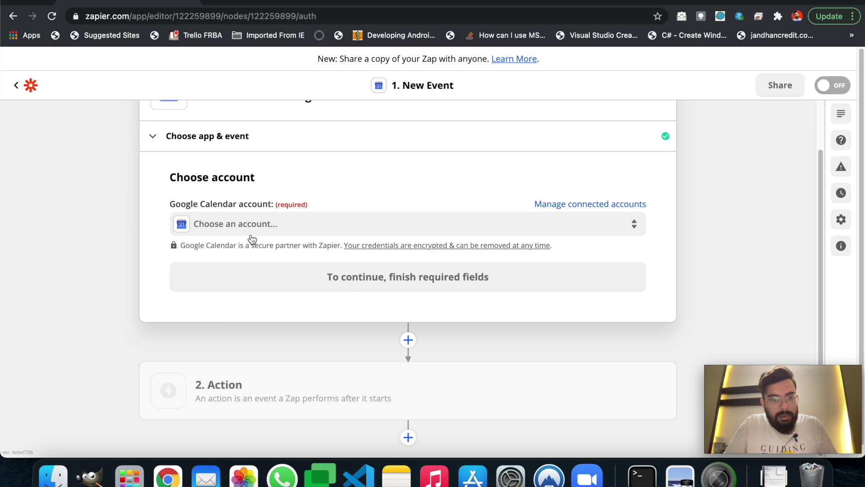
Select the already connected Google Calendar account for the trigger and continue to the trigger setup
click(283, 228)
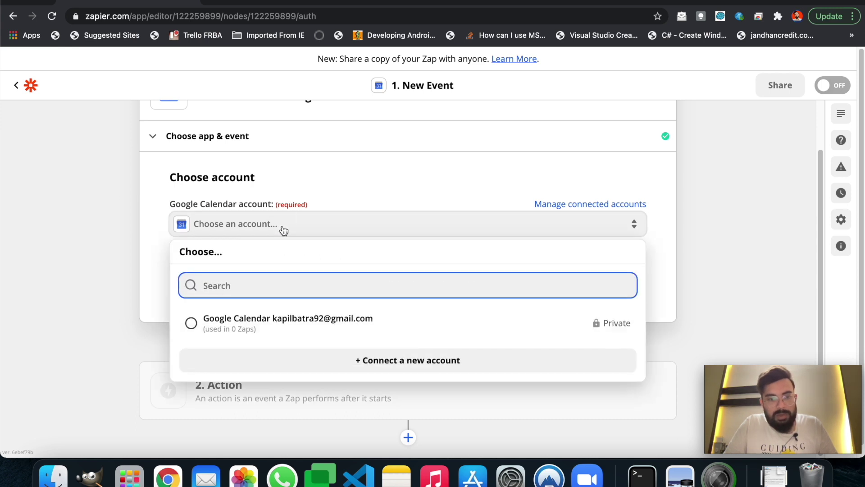
click(293, 322)
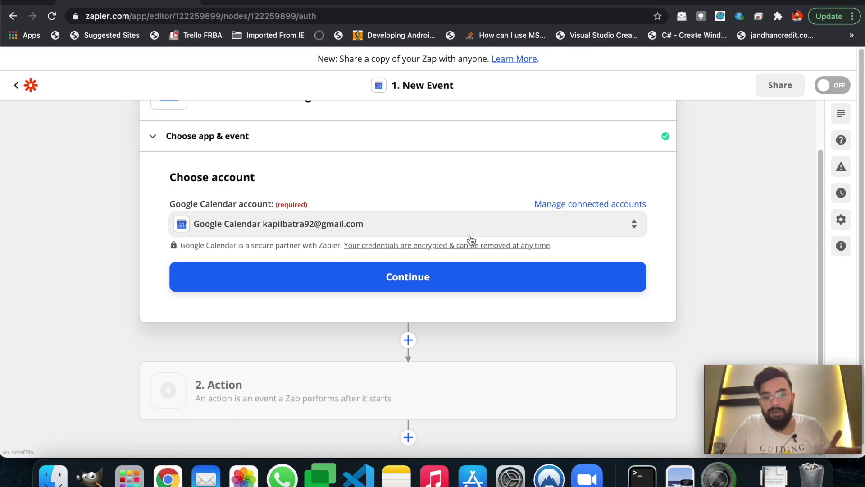
click(436, 274)
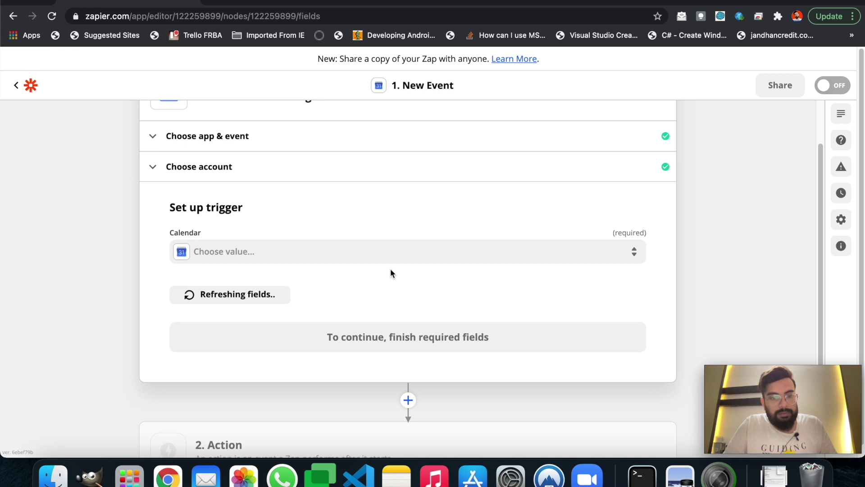
Choose the personal calendar named after the account's e-mail for the trigger and continue to the trigger test
click(284, 253)
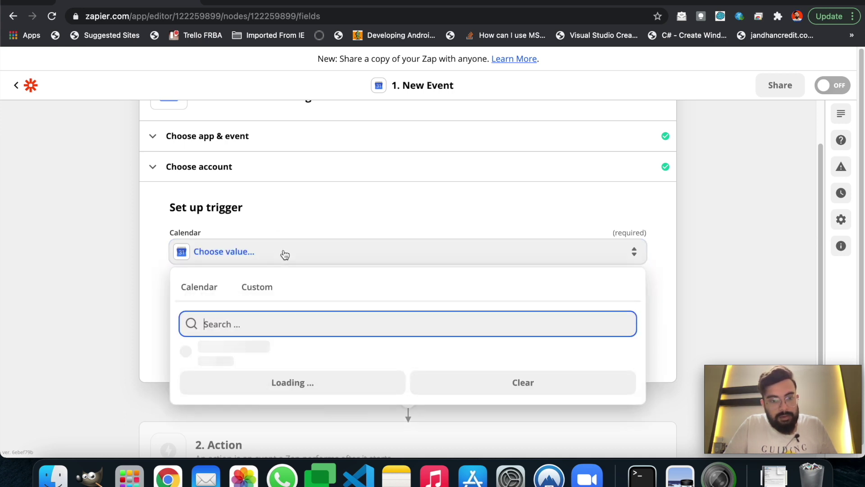
scroll(159, 241, down, 2)
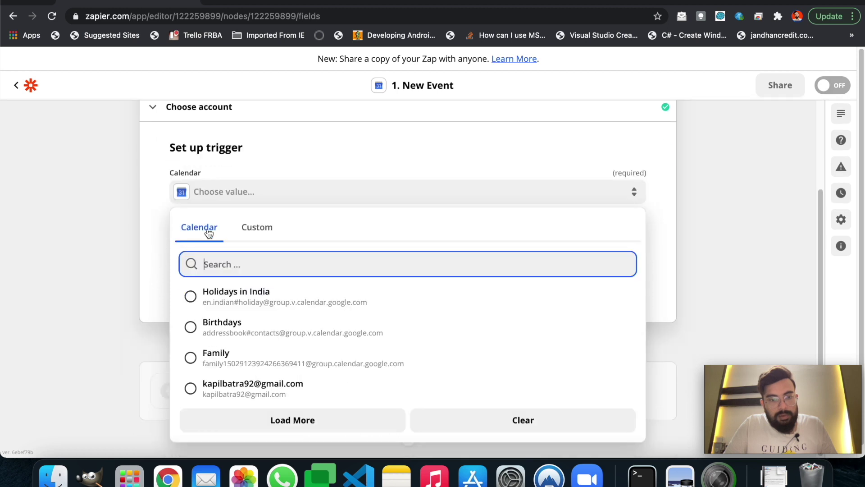
click(272, 391)
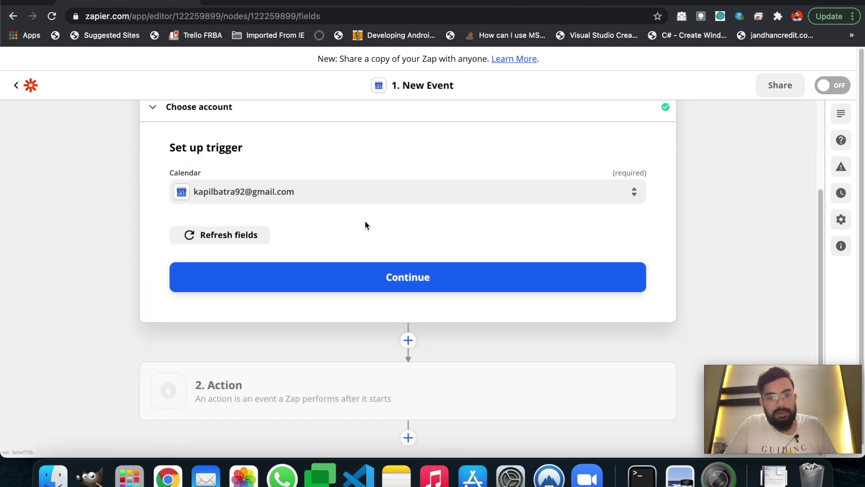
click(391, 280)
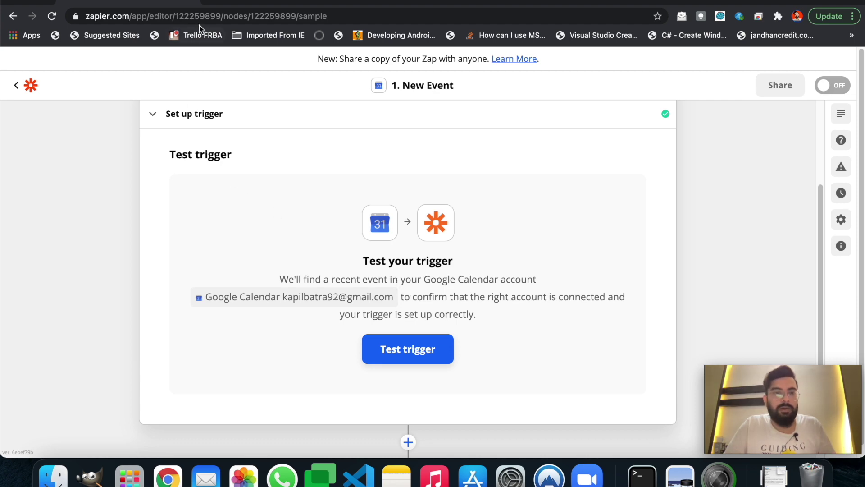
Open gmail.com in a new browser tab
click(212, 5)
text(gmail.com)
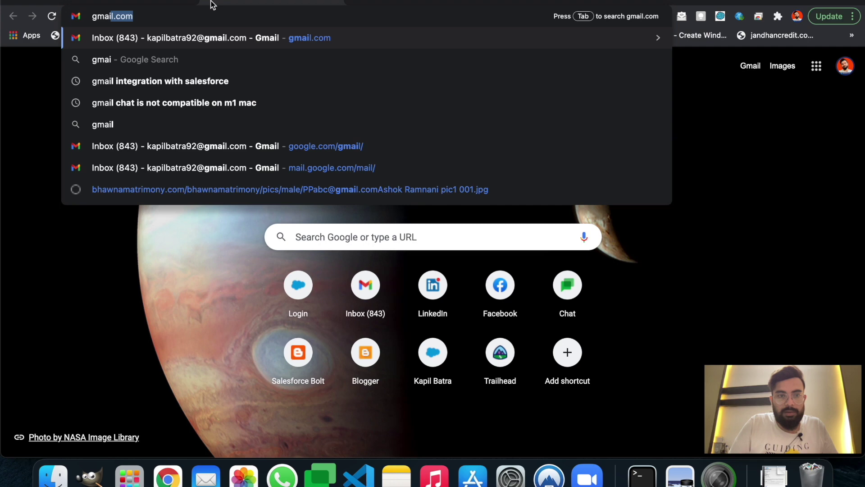
key(Return)
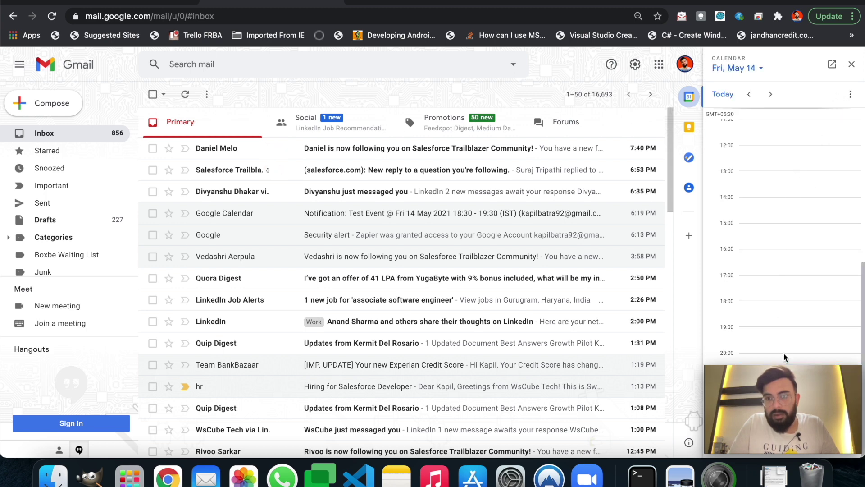
Create a calendar event for 15 May 2021, 12:00 to 13:00, in the full Google Calendar editor and title it "Zapier Test Email"
click(769, 94)
click(779, 157)
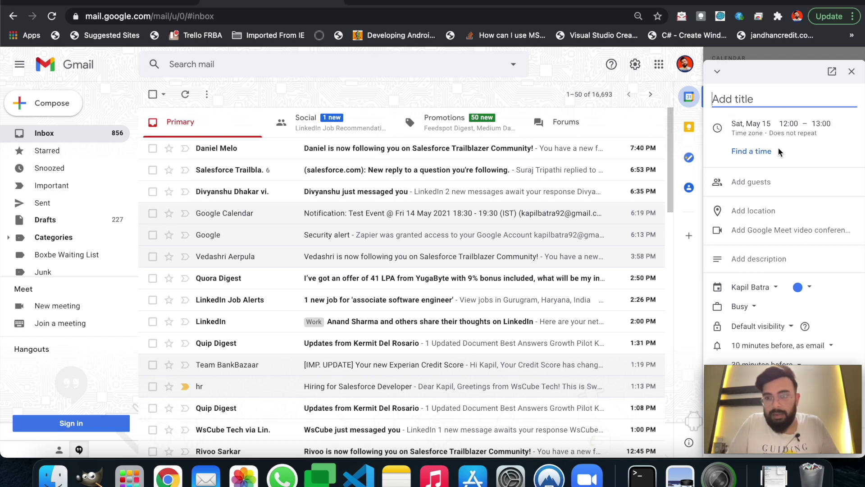
click(832, 71)
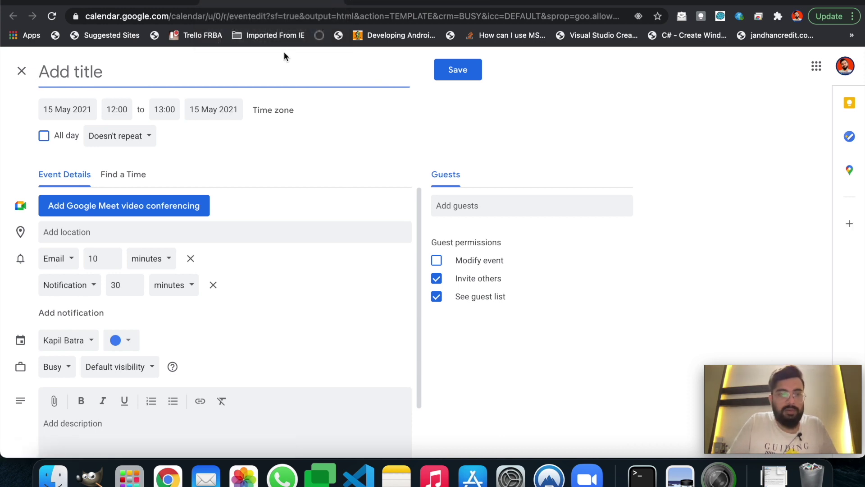
click(249, 75)
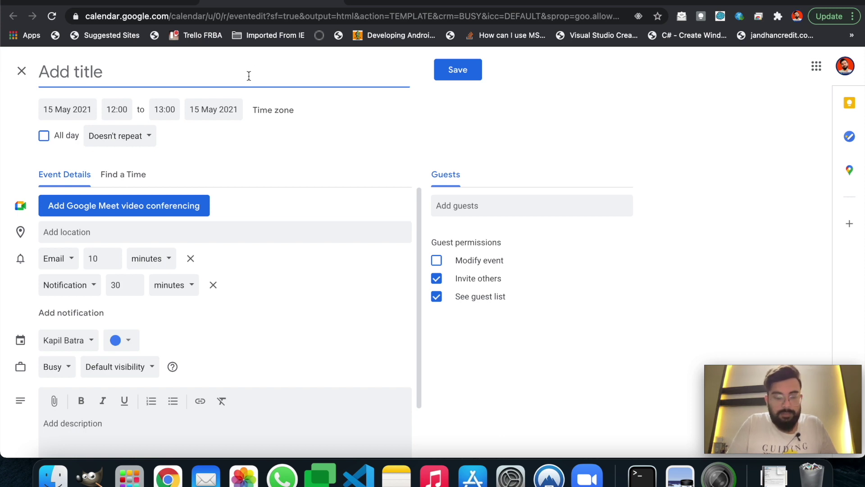
text(Zapier Test Email)
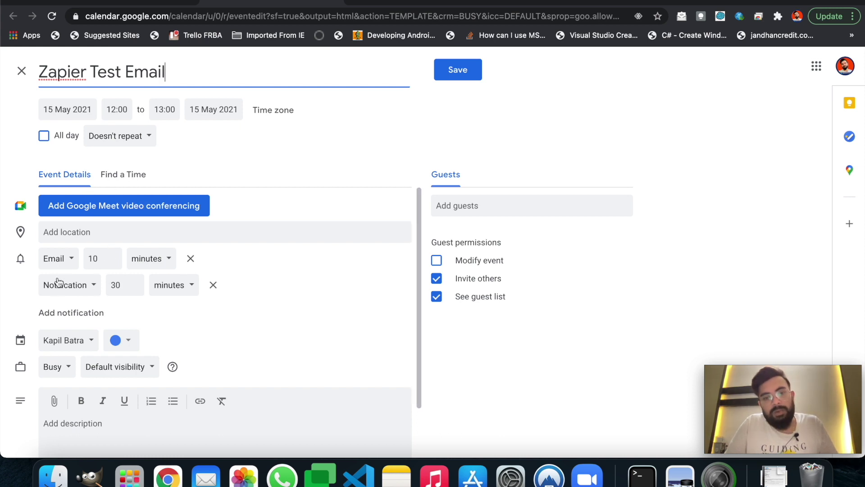
Add the description "It's a zapier test" to the event and save it
scroll(187, 286, down, 1)
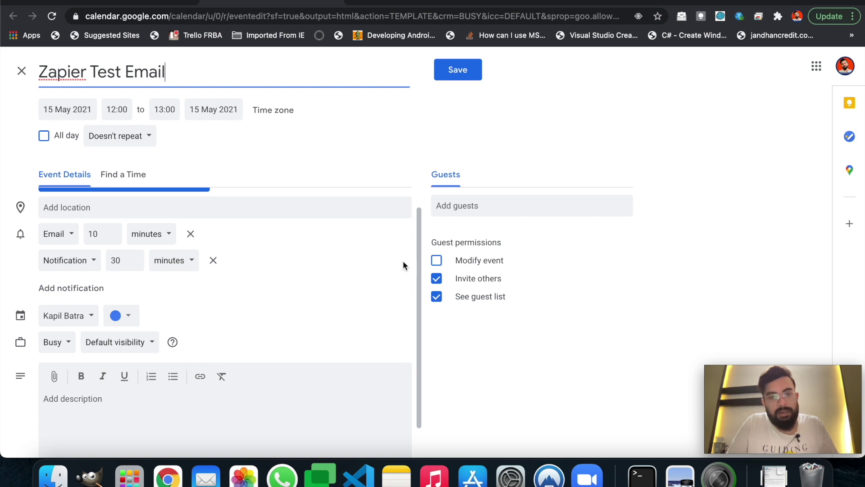
scroll(253, 282, down, 1)
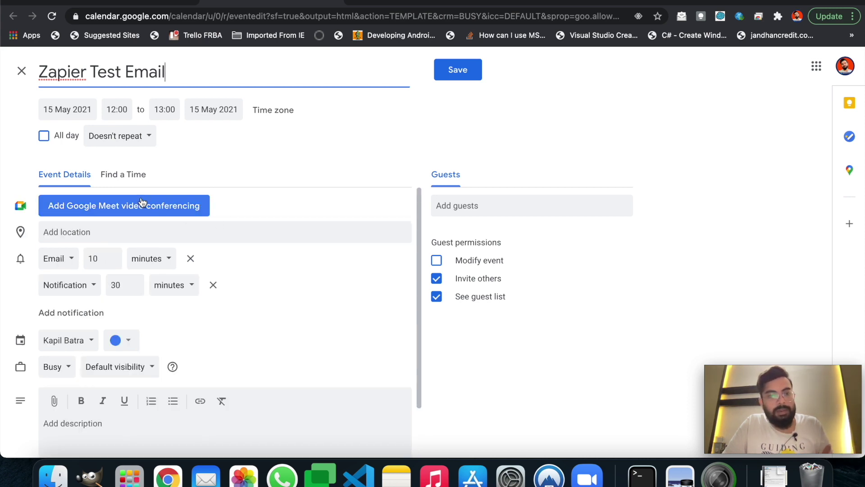
scroll(251, 250, down, 2)
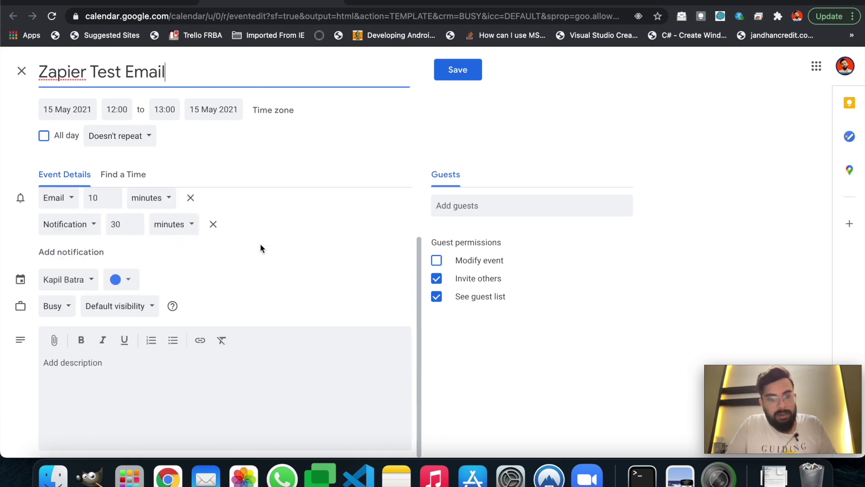
click(206, 388)
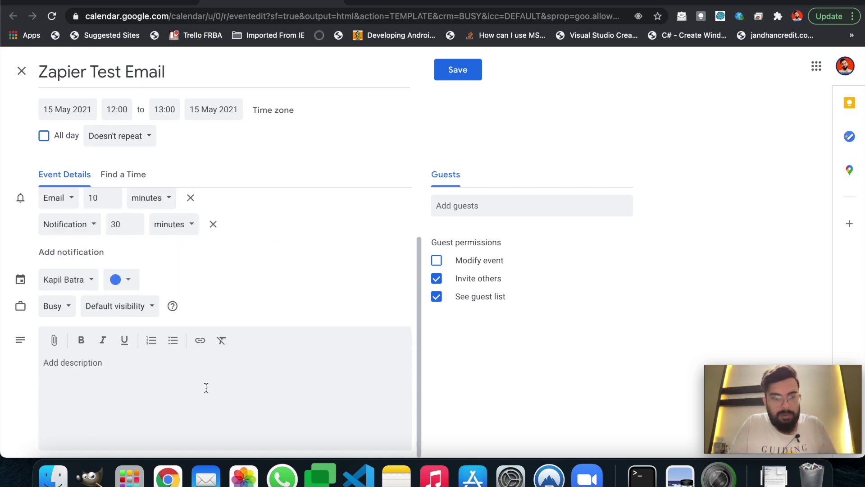
text(It)
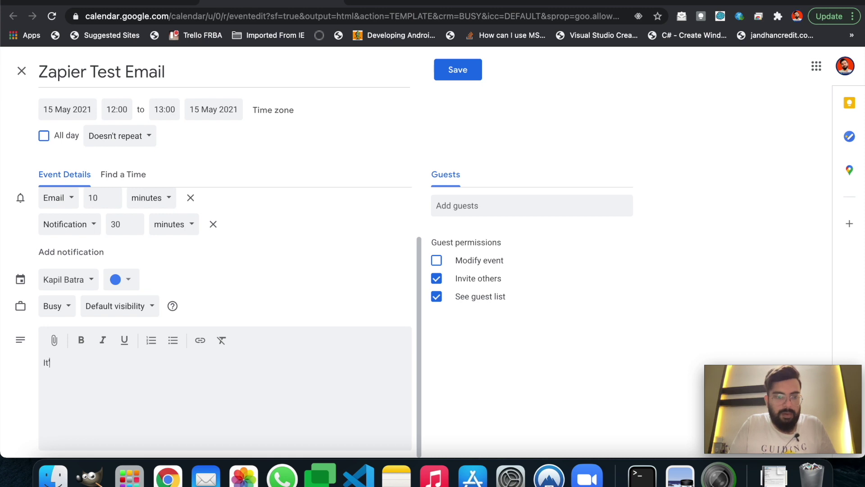
text('s a zapier test)
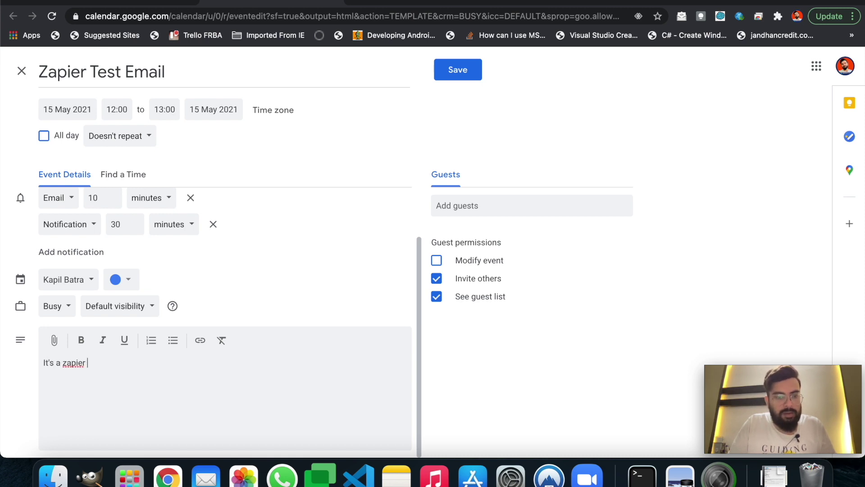
click(454, 74)
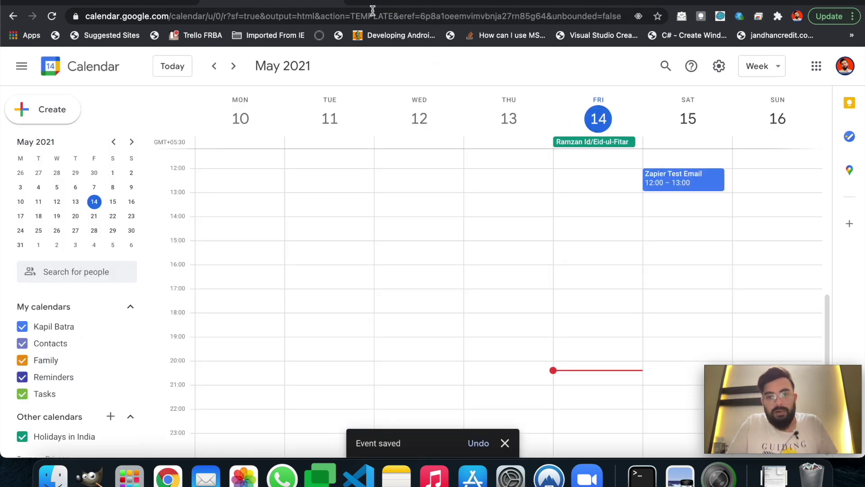
Switch back to the Zapier editor, test the Google Calendar trigger, and continue to the action with the found event
click(135, 4)
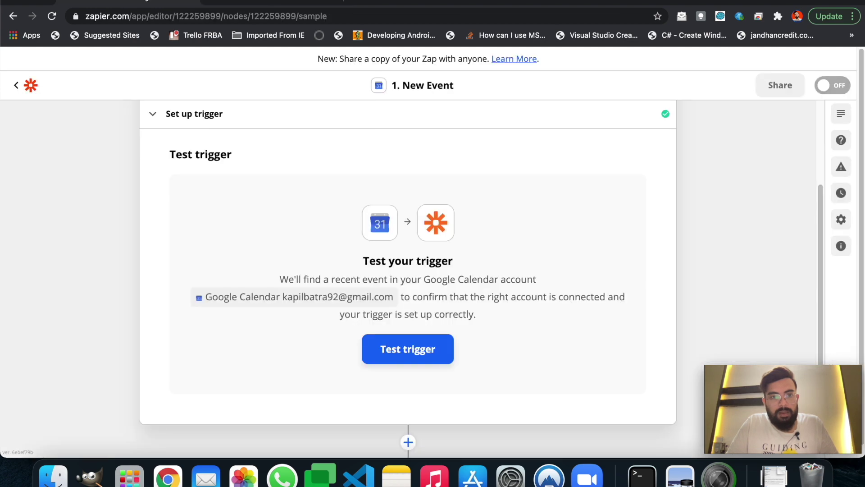
click(408, 353)
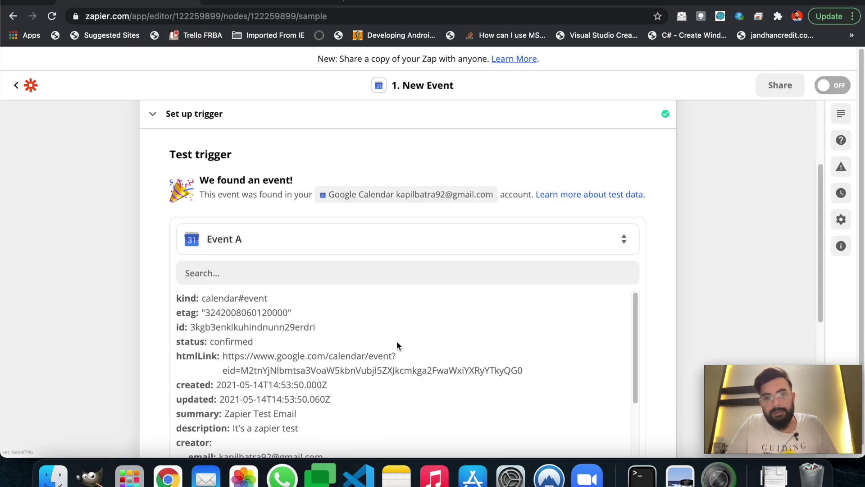
scroll(160, 253, down, 3)
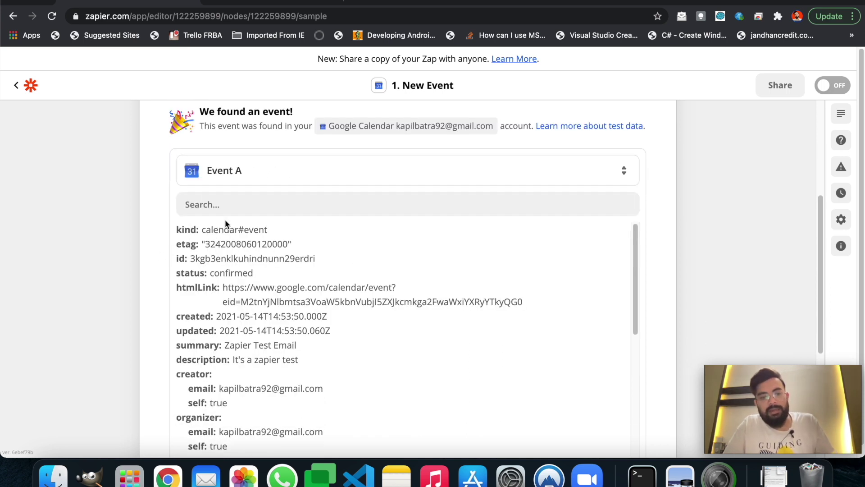
scroll(171, 230, down, 1)
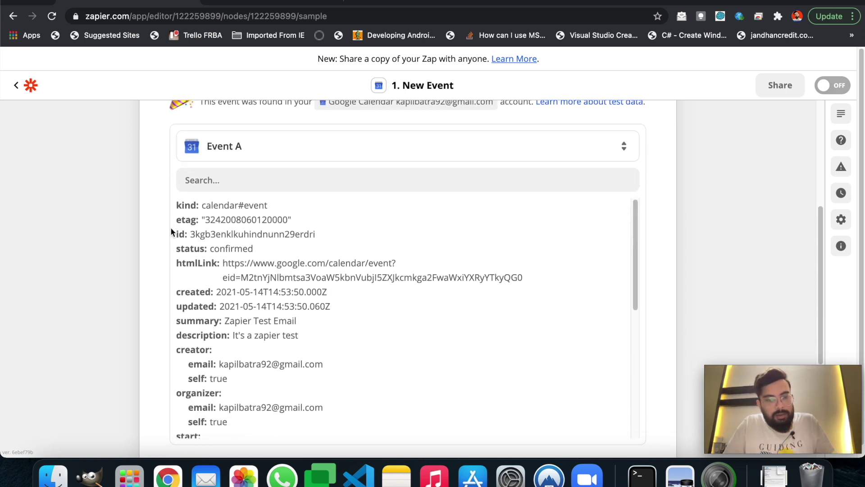
scroll(267, 359, down, 10)
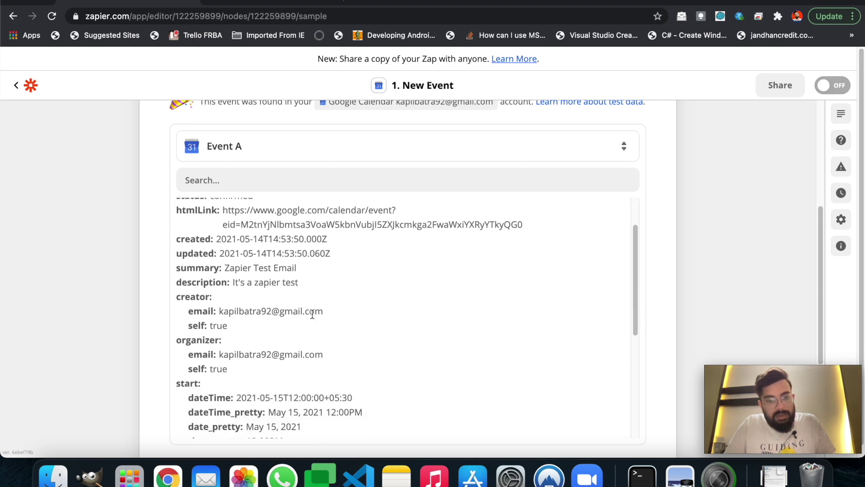
scroll(317, 299, down, 5)
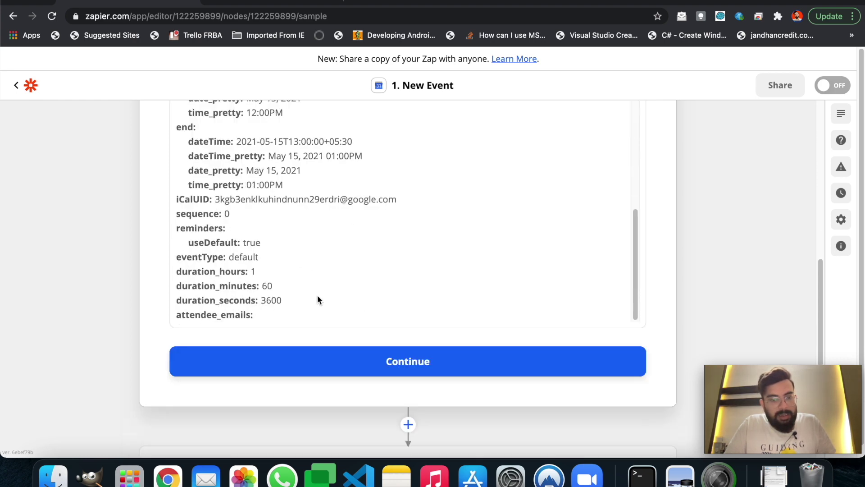
click(345, 362)
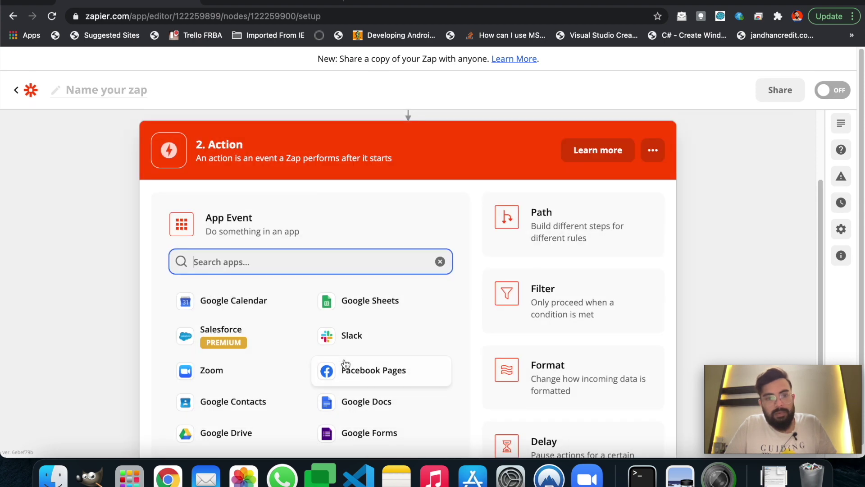
Choose Salesforce as the action app with the Create Record event and continue to the account selection
scroll(269, 286, up, 3)
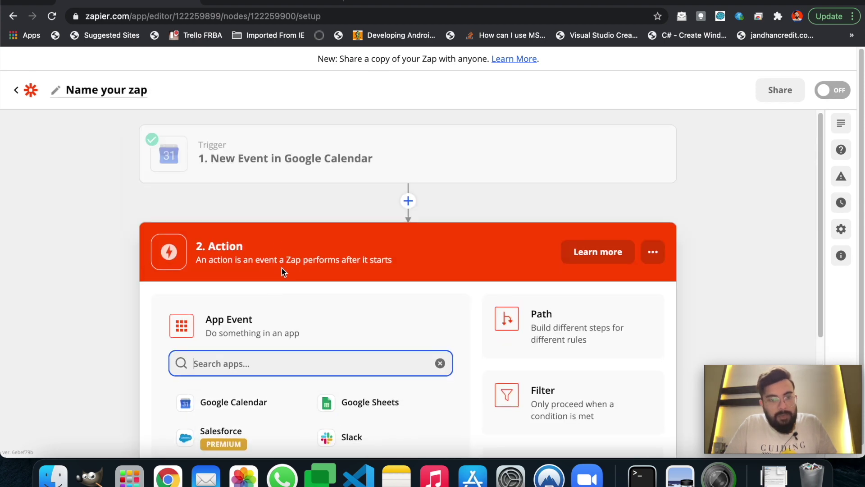
scroll(282, 269, down, 2)
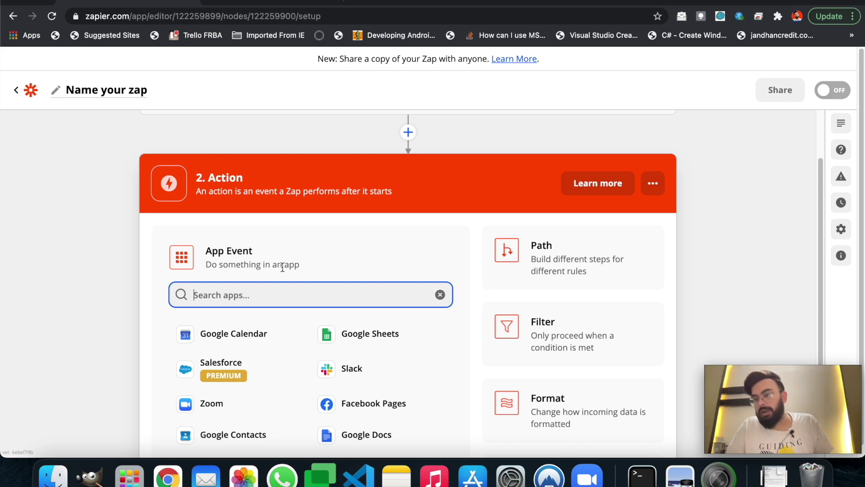
click(233, 368)
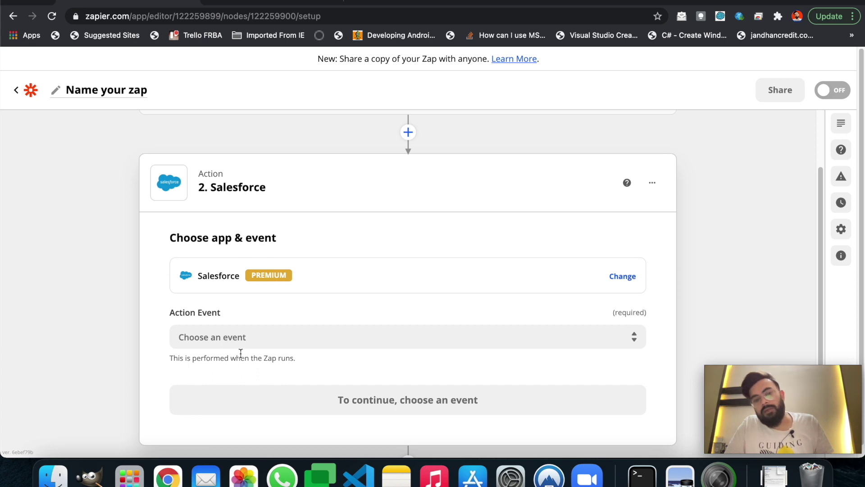
click(266, 343)
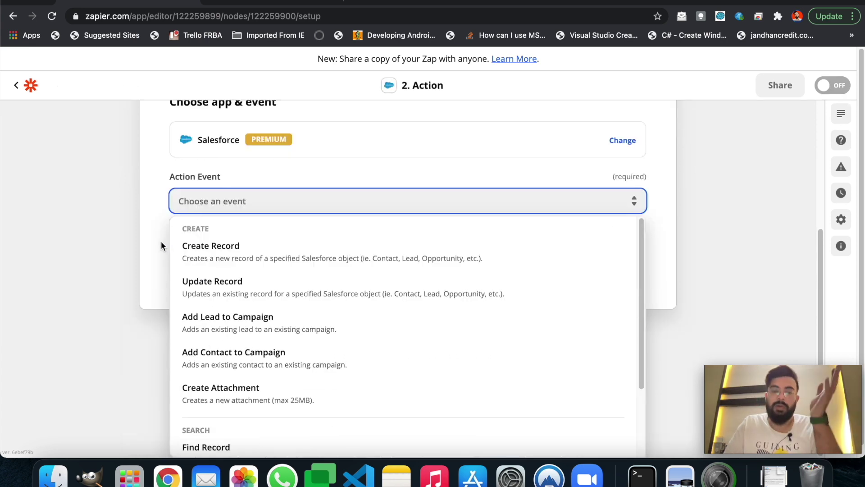
click(236, 248)
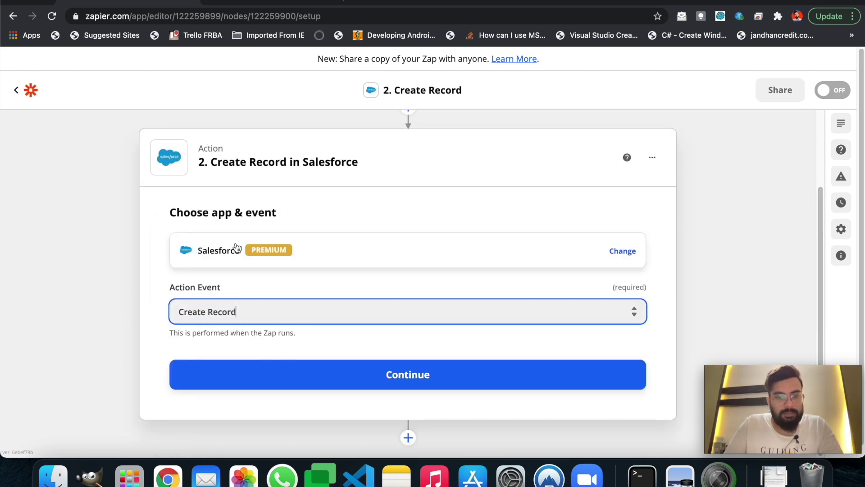
click(397, 375)
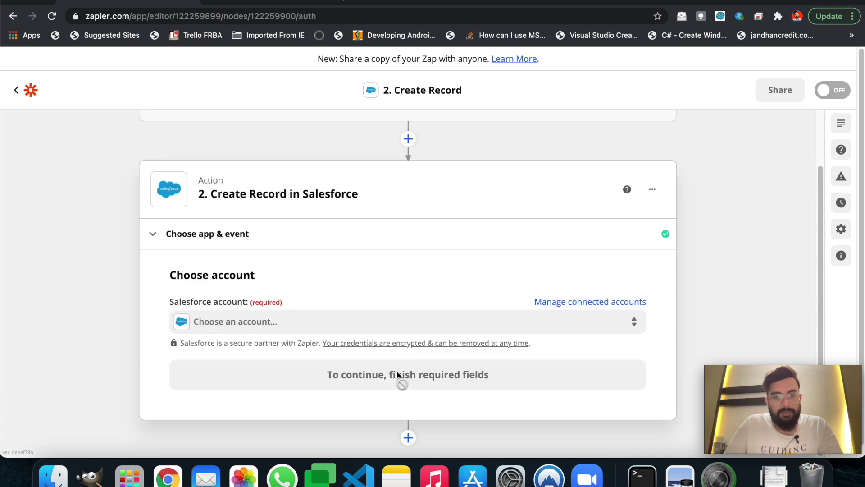
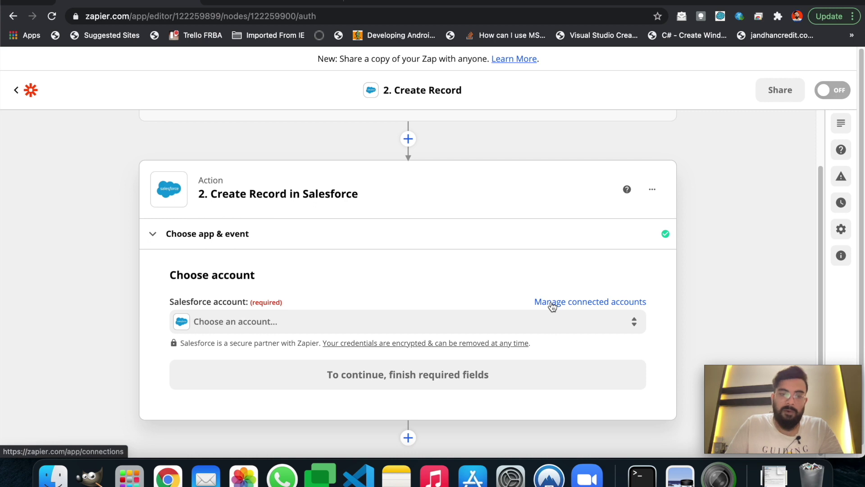
Select the existing connected Salesforce account named after the owner's e-mail and continue to the action setup
click(507, 321)
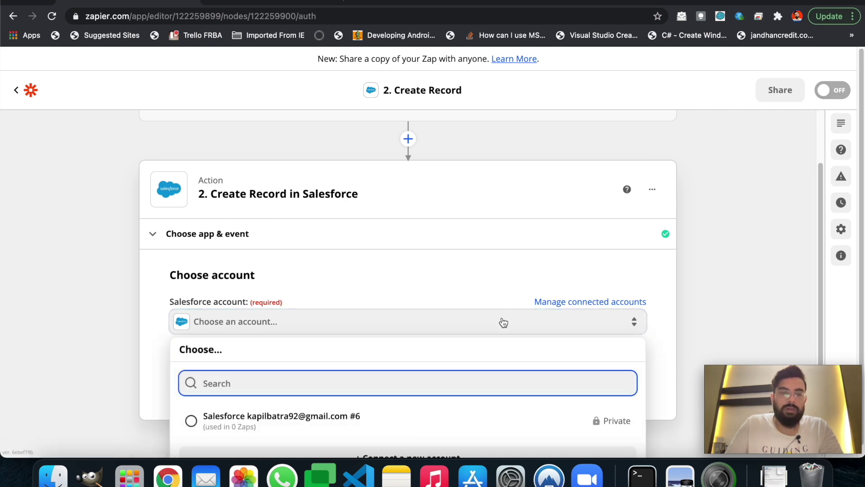
click(383, 412)
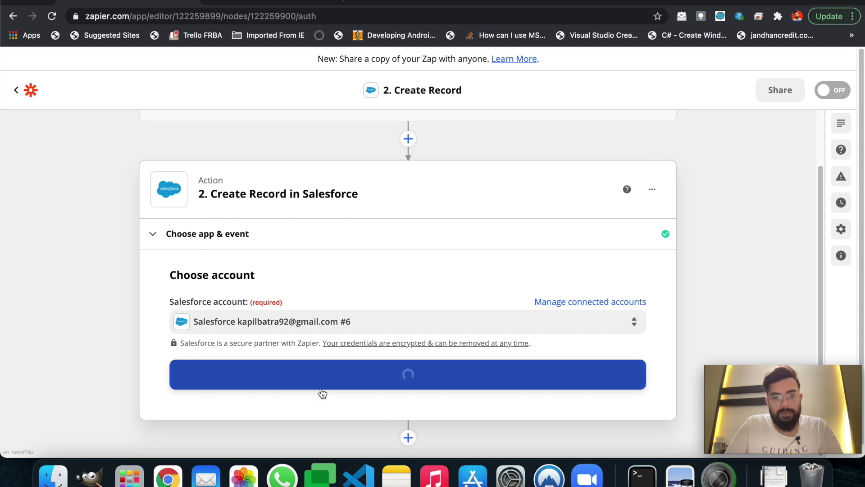
click(386, 381)
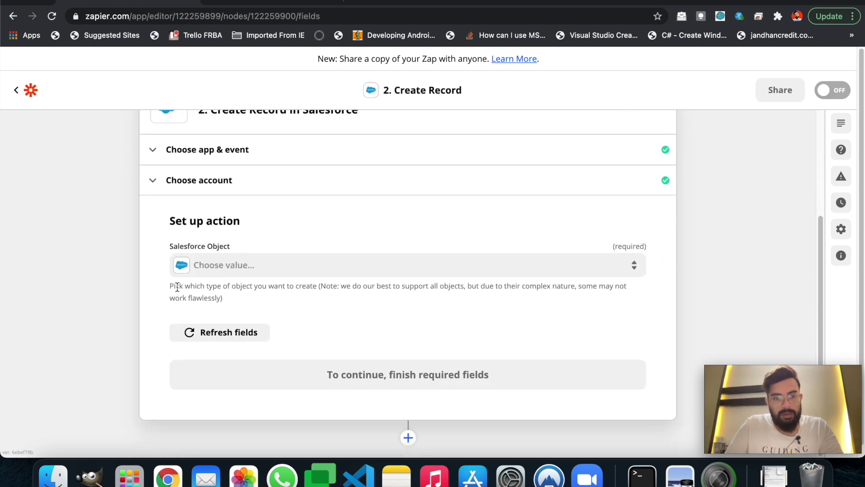
Find Task among the Salesforce objects and select it as the type of record to create
click(252, 267)
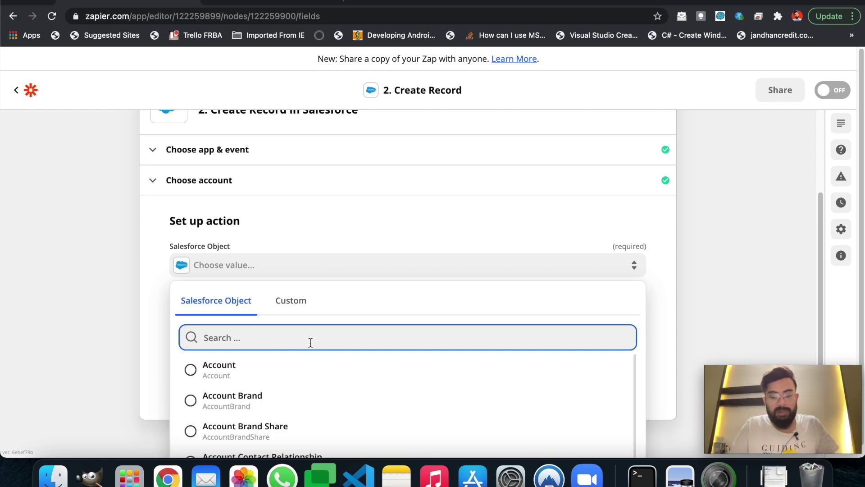
text(task)
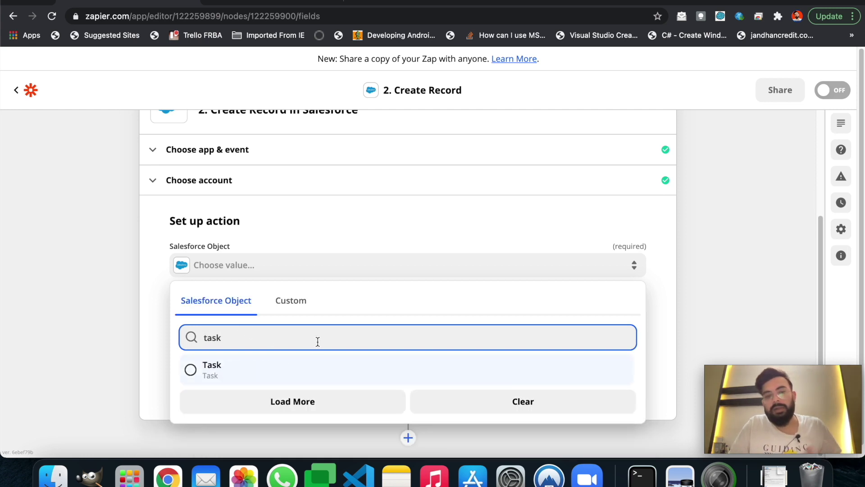
click(324, 374)
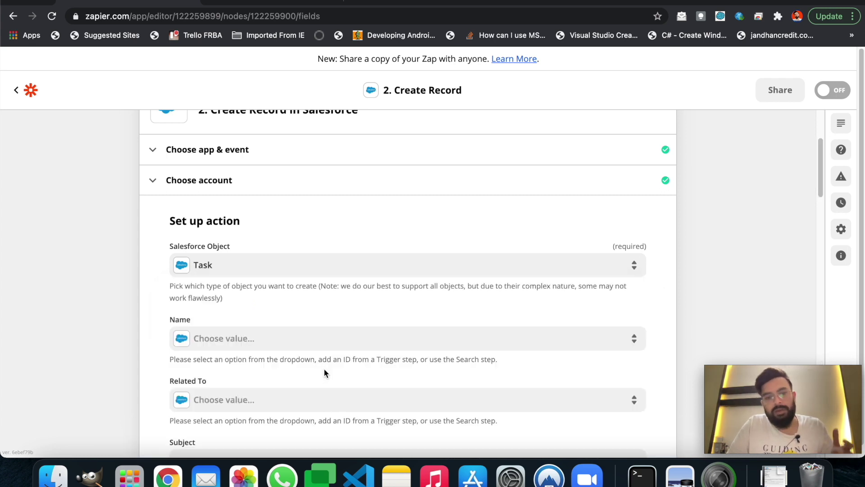
Set the task's Name and Related To fields to the existing records named after the account owner
scroll(221, 295, down, 2)
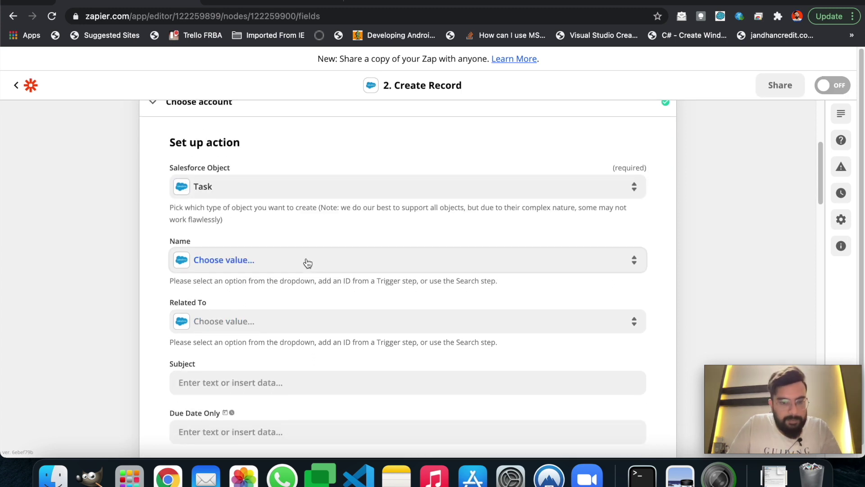
click(308, 264)
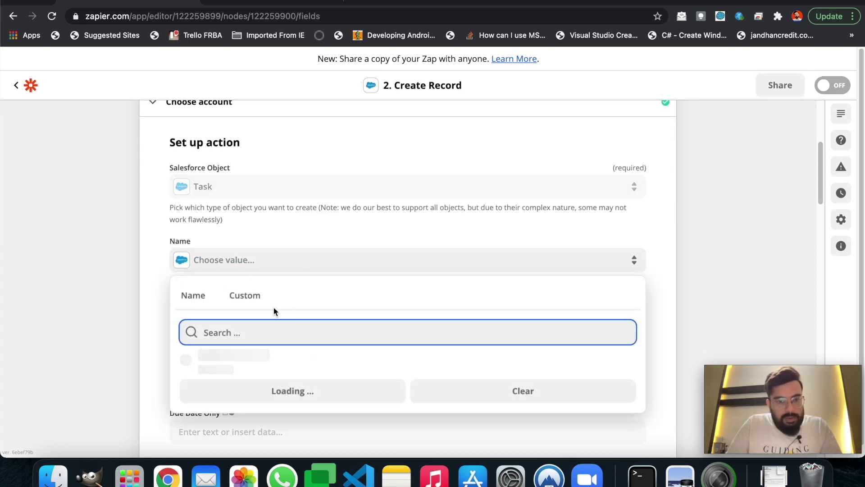
scroll(278, 333, down, 2)
scroll(320, 335, down, 5)
scroll(315, 347, up, 8)
scroll(163, 318, down, 5)
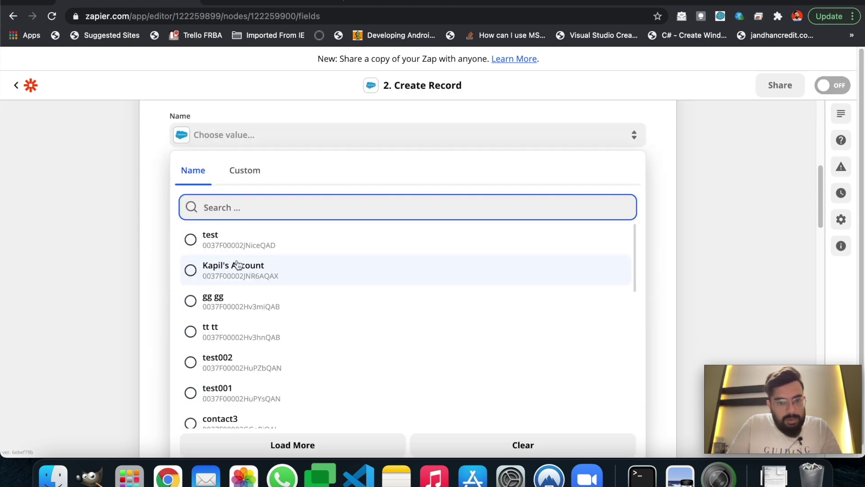
click(253, 269)
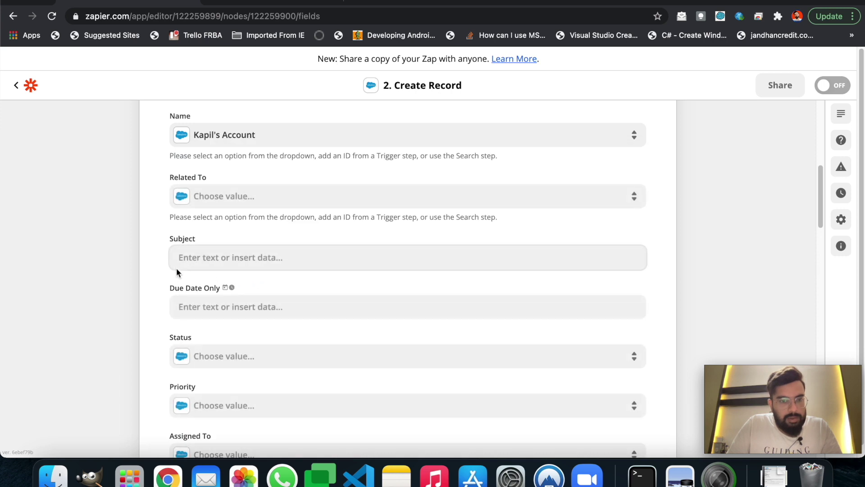
click(291, 203)
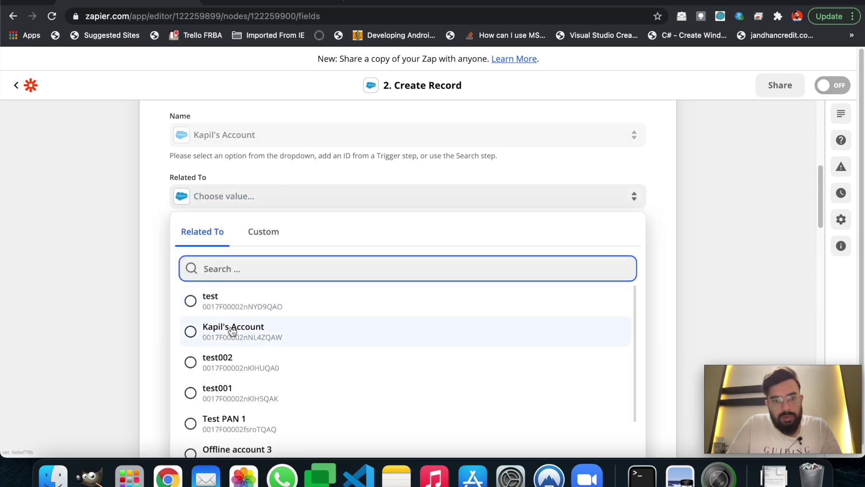
click(232, 331)
Browse all available Google Calendar event data and map the event's Summary to the task's Subject field
click(236, 258)
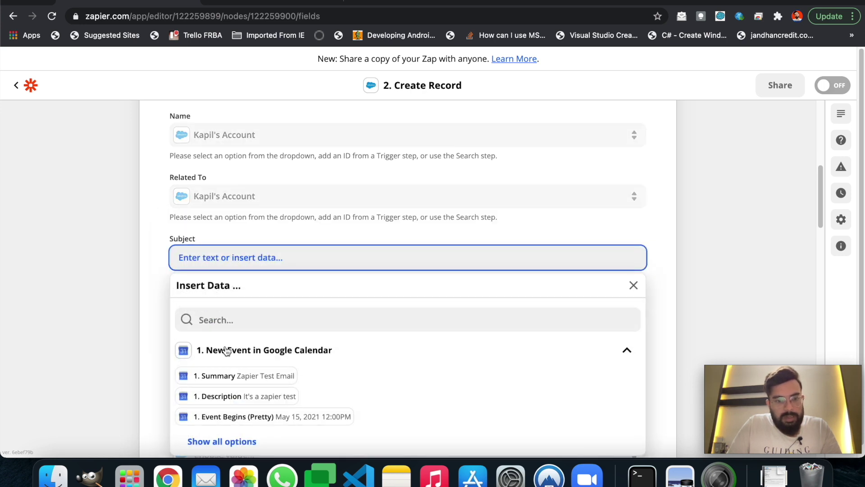
scroll(363, 353, down, 2)
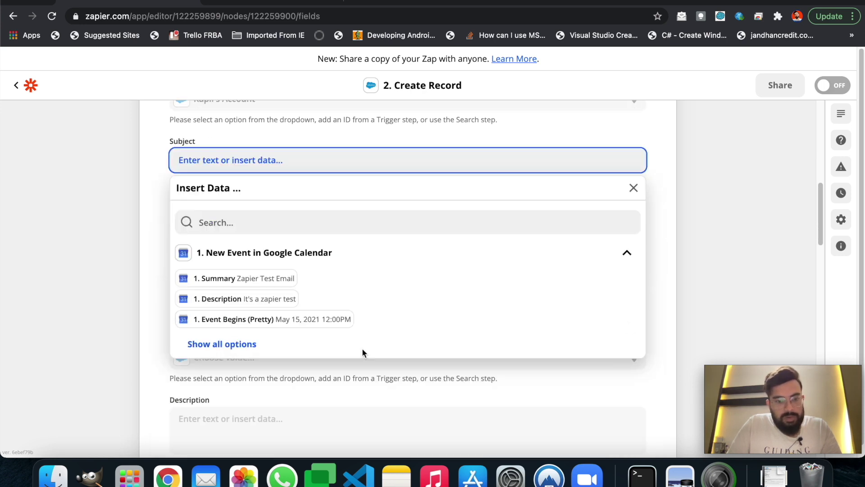
click(245, 344)
scroll(341, 316, down, 10)
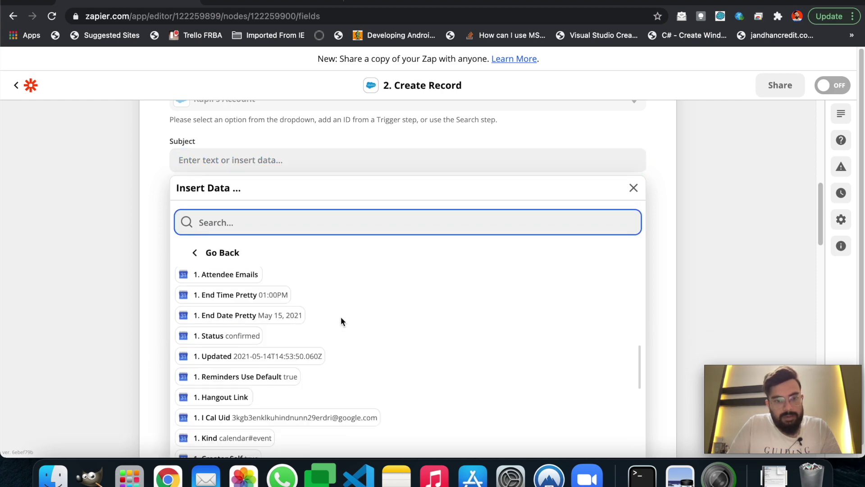
scroll(334, 311, up, 6)
scroll(327, 304, up, 10)
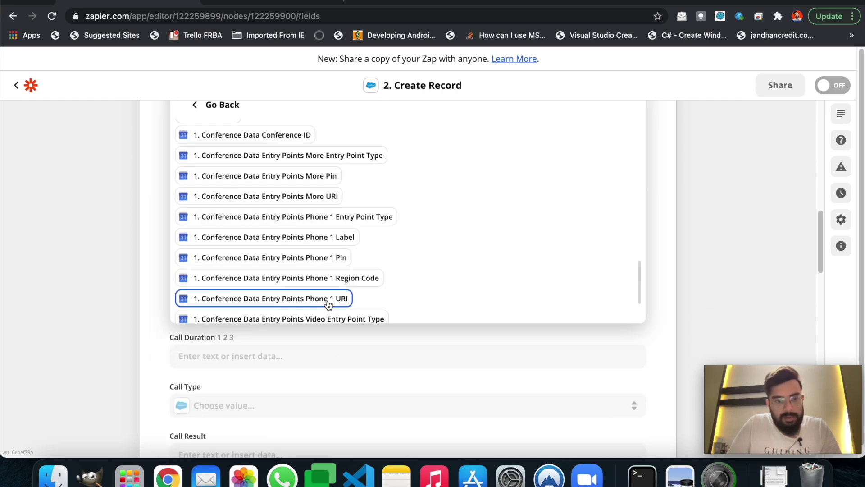
scroll(325, 288, up, 10)
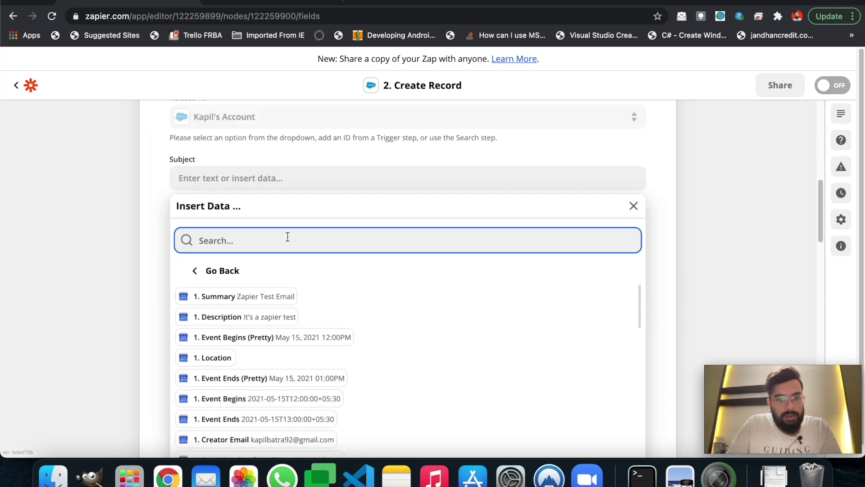
click(261, 303)
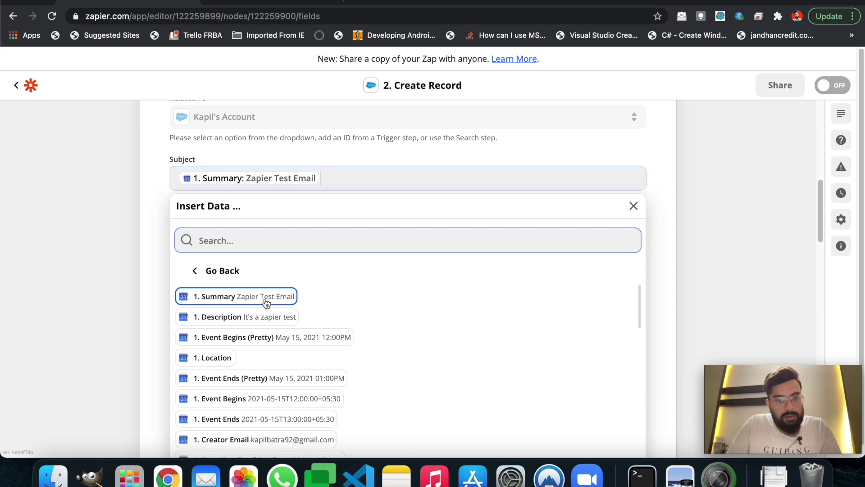
click(160, 185)
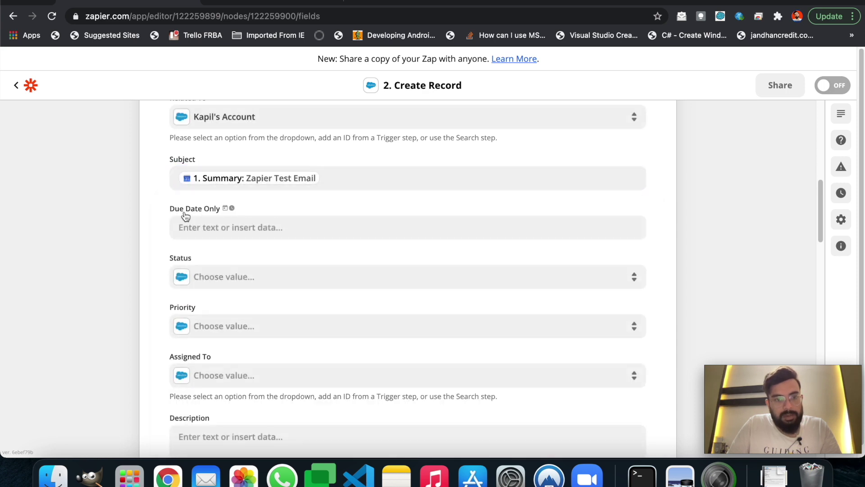
Map Event Begins (Pretty) from the Google Calendar trigger to the task's Due Date Only field
click(349, 227)
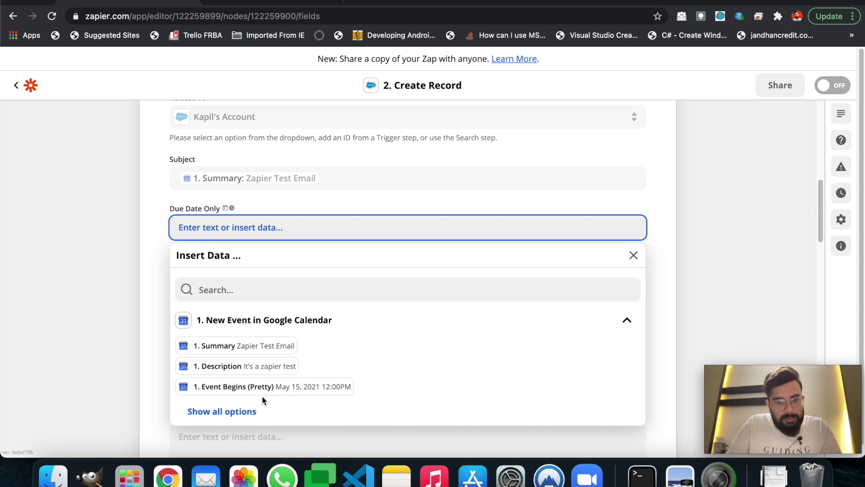
click(293, 395)
click(165, 236)
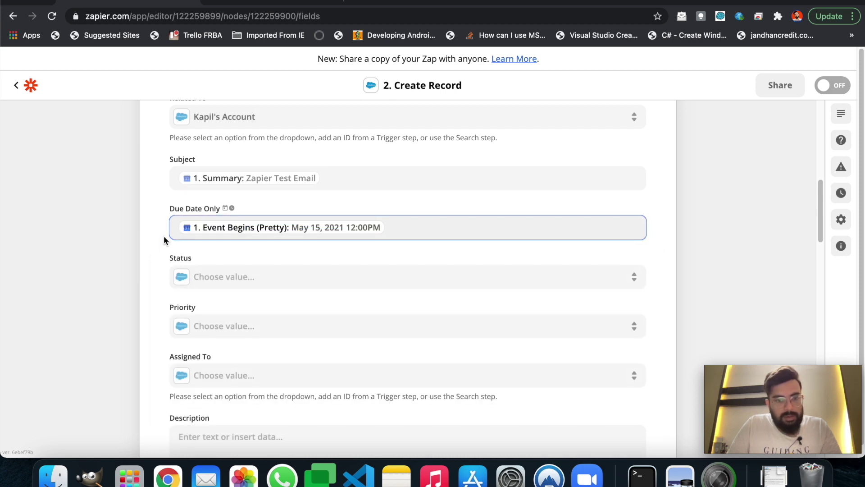
Set the task's Status to Not Started and its Priority to Normal
click(275, 286)
scroll(275, 287, down, 3)
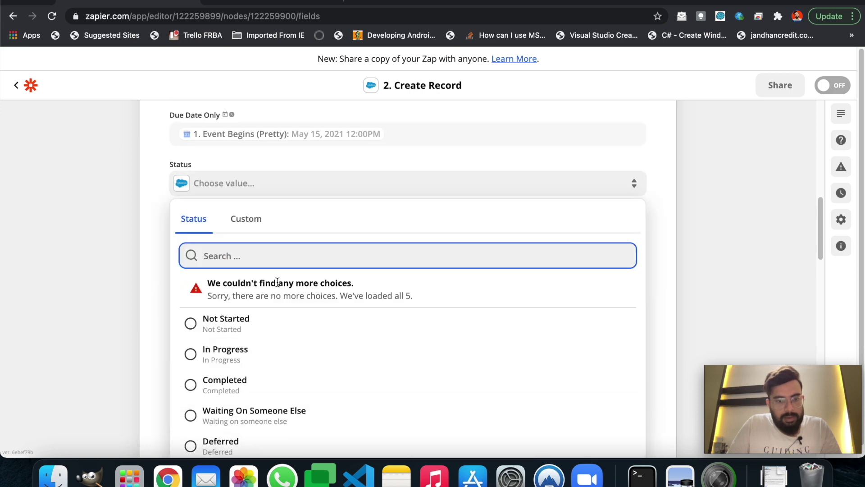
click(283, 330)
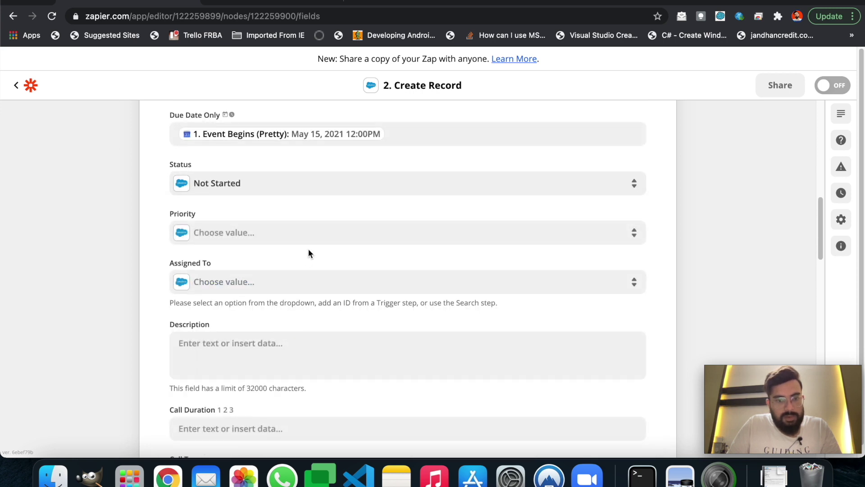
click(326, 235)
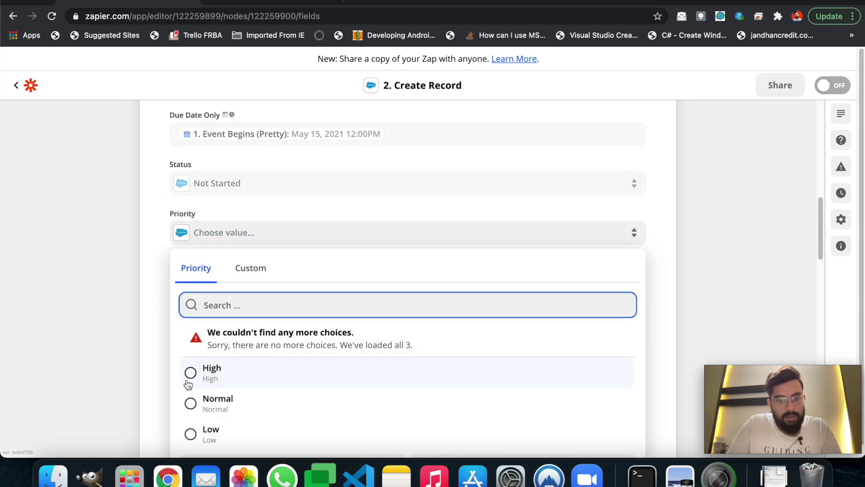
click(228, 402)
Assign the task to Test User 2 and map the Google Calendar event's Description to the Description field
click(332, 289)
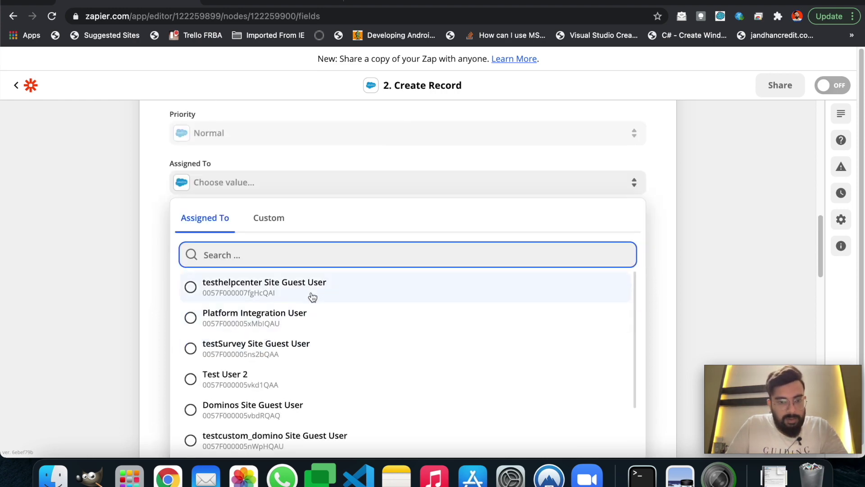
click(255, 378)
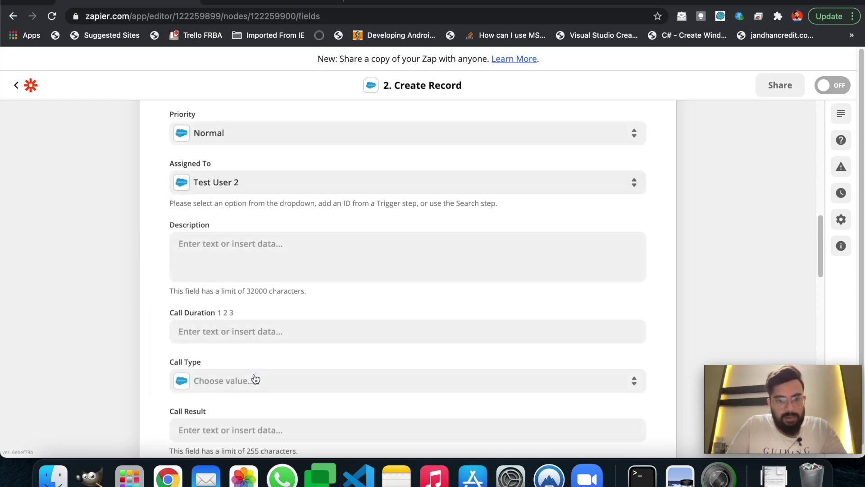
click(249, 259)
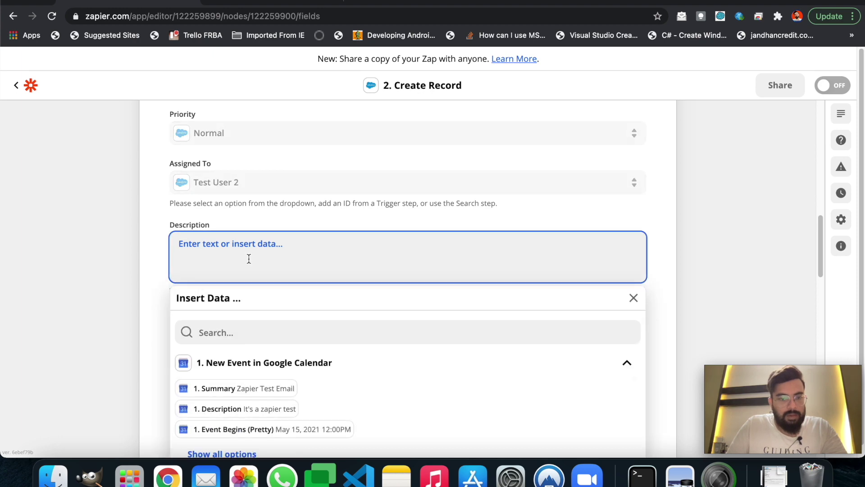
click(279, 410)
click(158, 280)
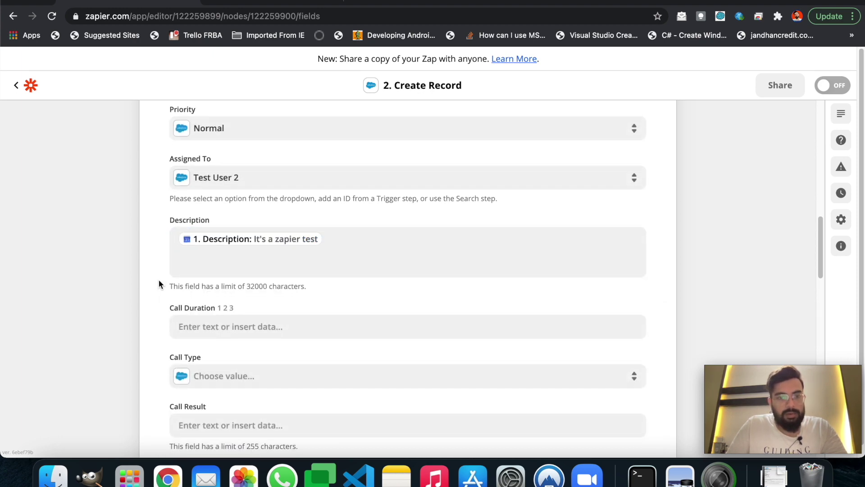
Finish the action setup with the remaining optional fields empty and review the record data prepared for the test
scroll(164, 276, down, 3)
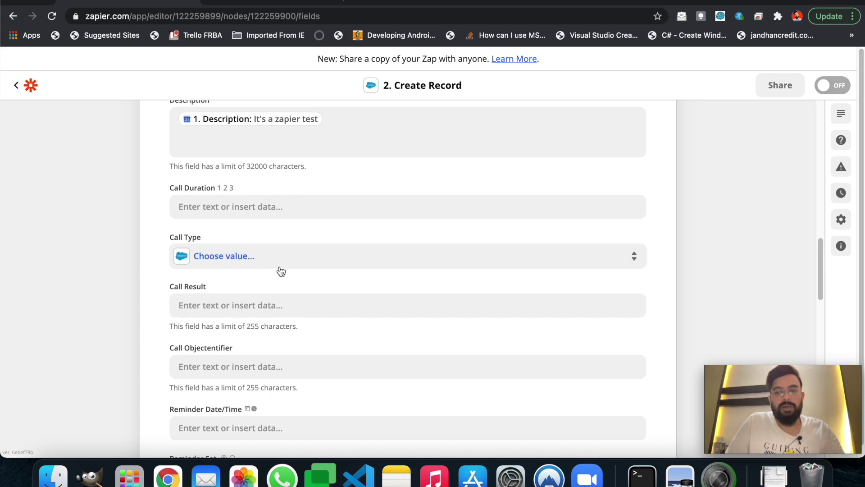
scroll(297, 292, down, 6)
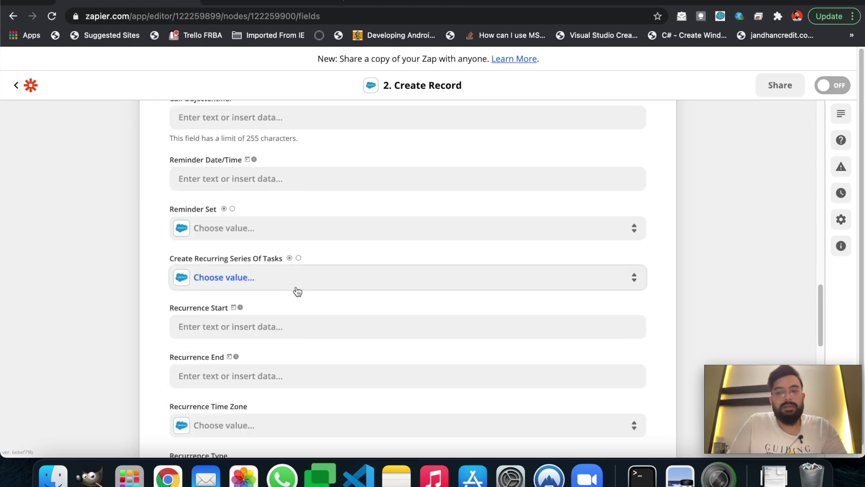
scroll(299, 292, down, 12)
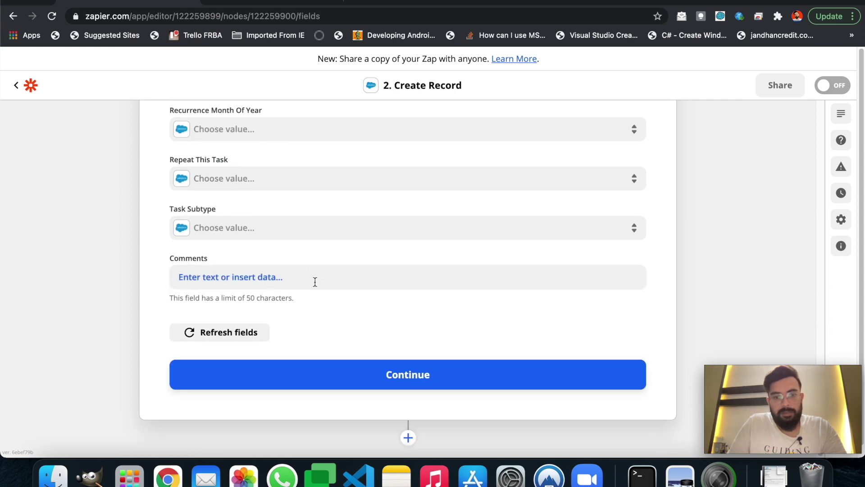
click(376, 370)
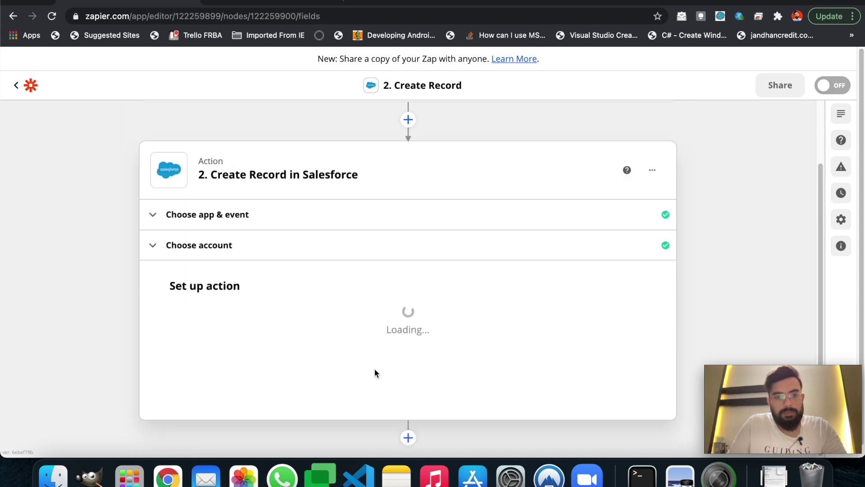
scroll(368, 343, down, 7)
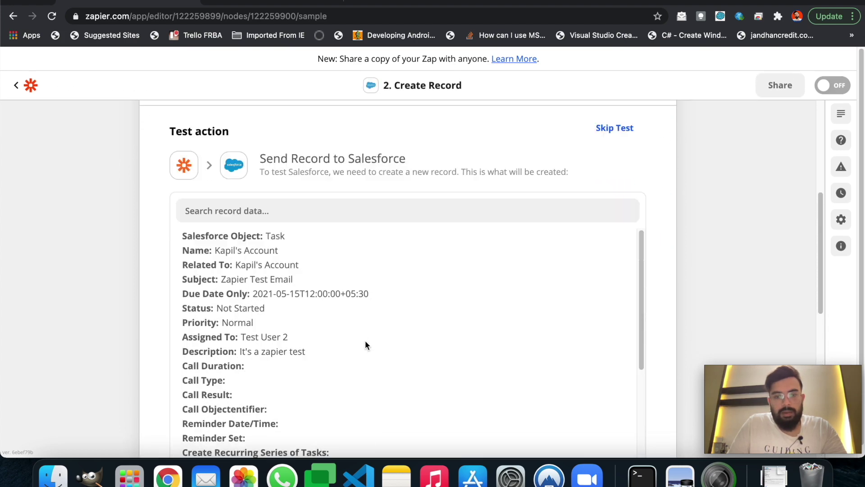
scroll(374, 315, up, 2)
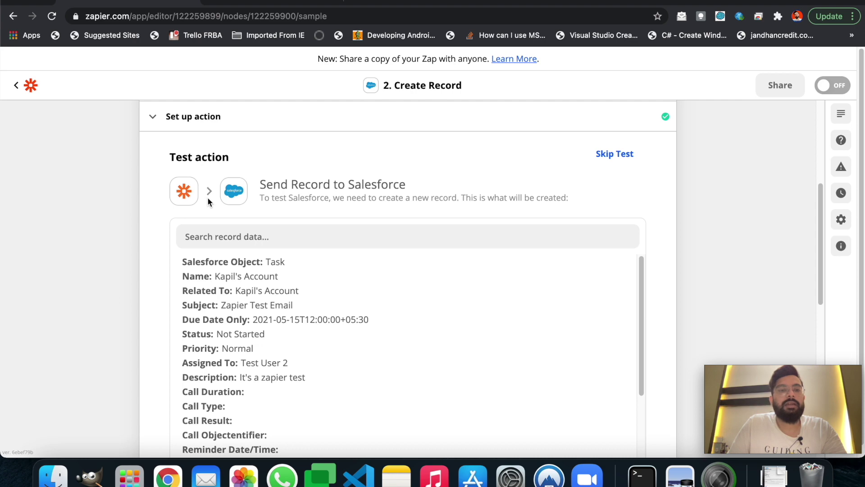
scroll(163, 248, down, 6)
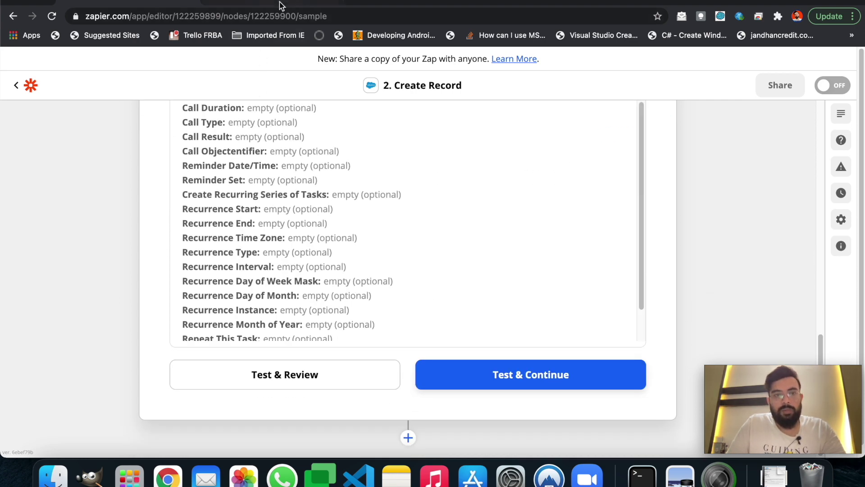
Open login.salesforce.com in a new browser tab and log in to Salesforce with the prefilled credentials
click(355, 2)
text(login)
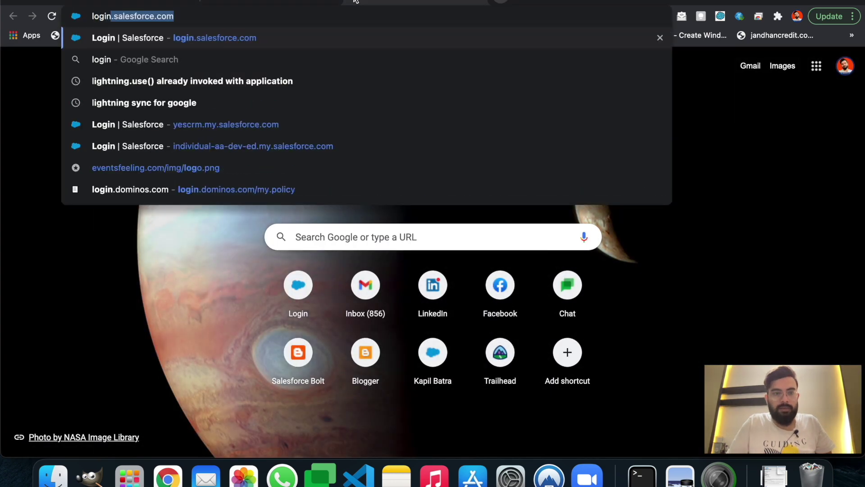
key(Return)
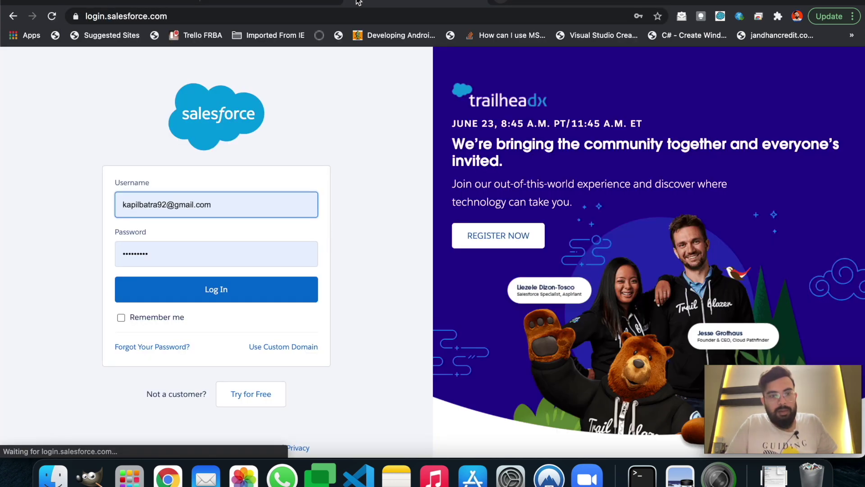
click(241, 288)
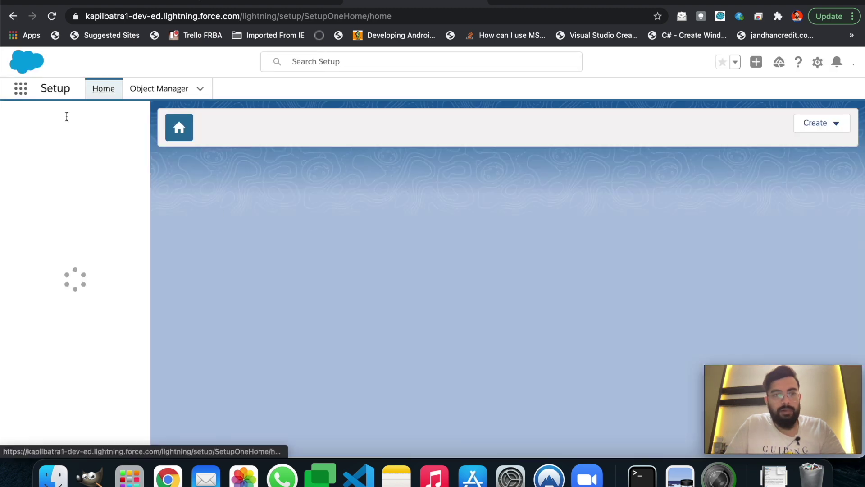
Search the Salesforce apps and items for "task" and open Tasks to view the existing tasks
click(21, 88)
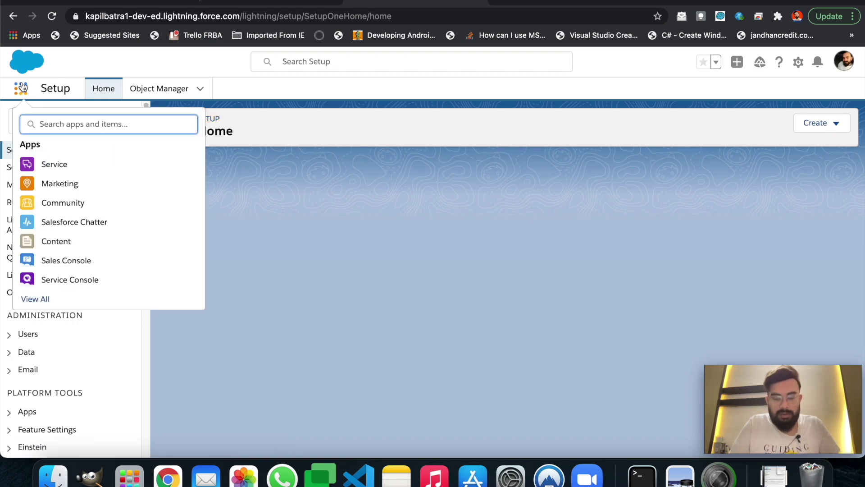
text(task)
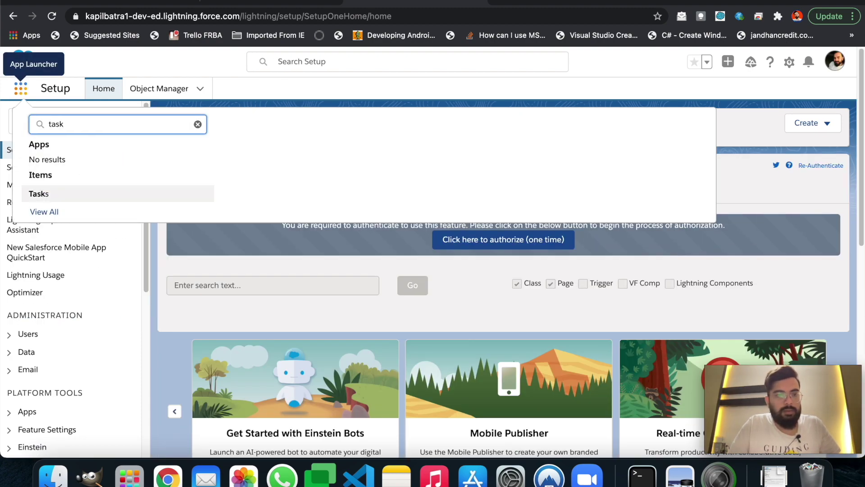
click(43, 200)
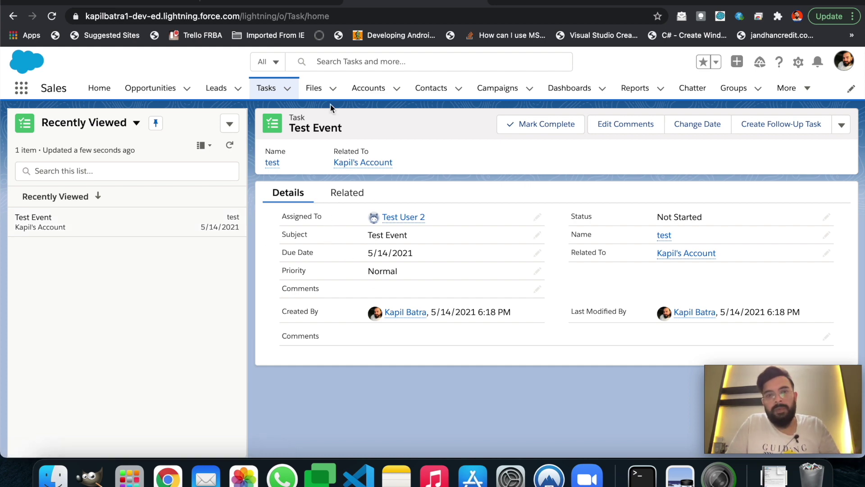
Check the Zapier Test Email event in Google Calendar, switch to Zapier, and run and close the Create Record action's test
click(269, 5)
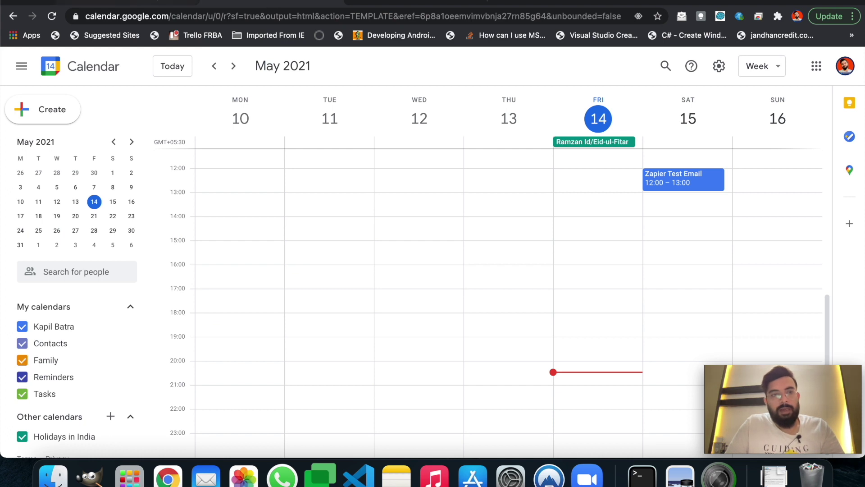
click(134, 2)
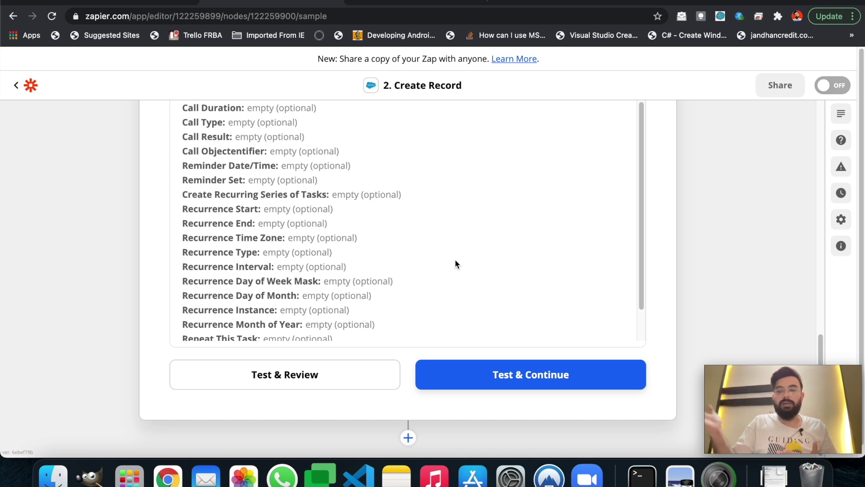
click(490, 376)
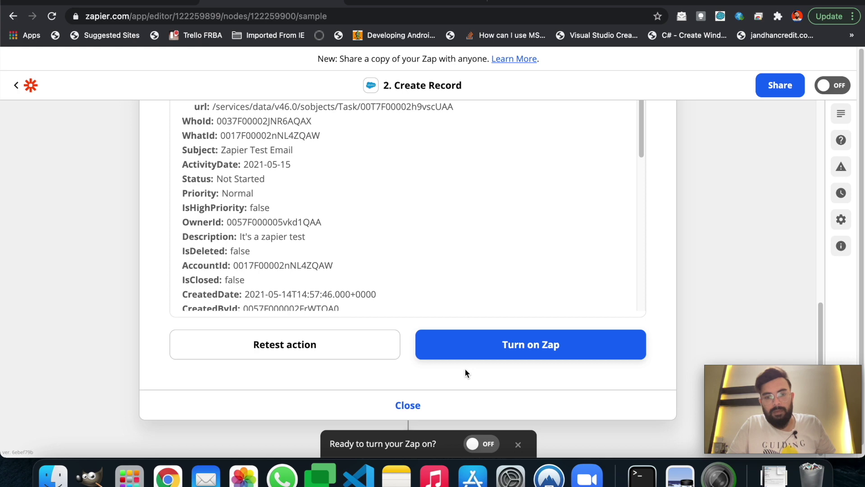
scroll(139, 354, up, 5)
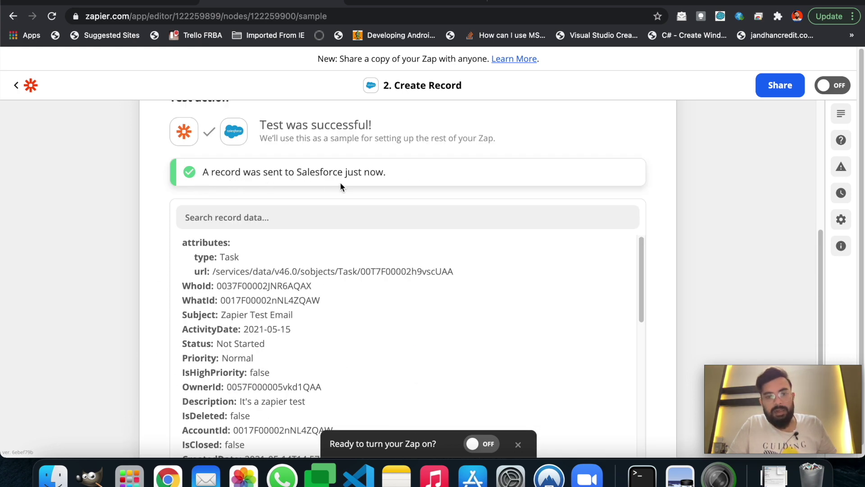
scroll(153, 194, down, 5)
click(411, 406)
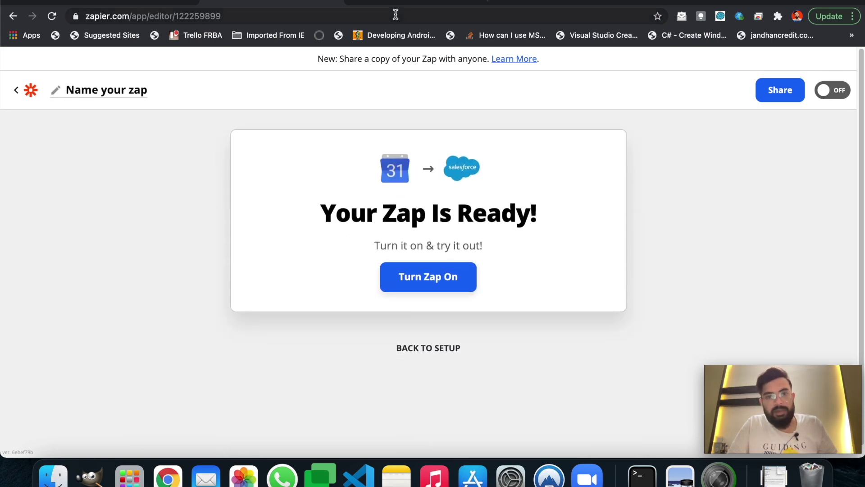
Switch to Salesforce, reload the Tasks page and open the Zapier Test Email task to check its details
click(419, 2)
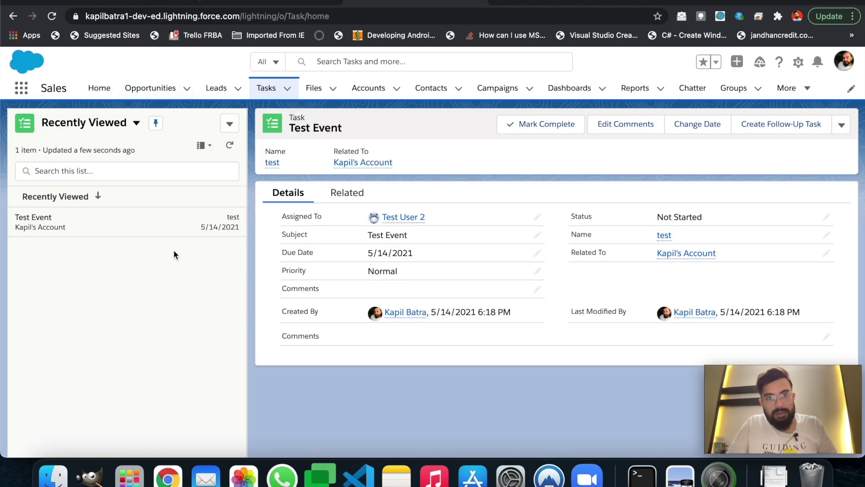
key(super+r)
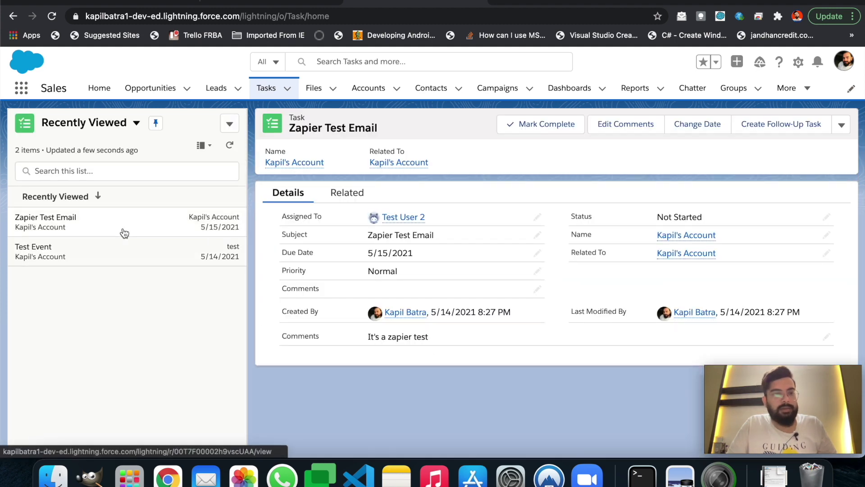
click(124, 233)
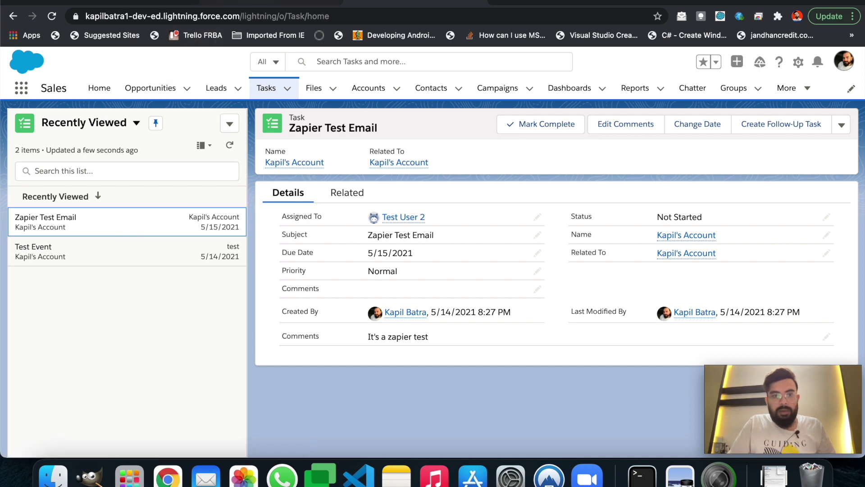
Switch back to Zapier, try to turn on the Zap and dismiss the Premium App upgrade offer
click(258, 8)
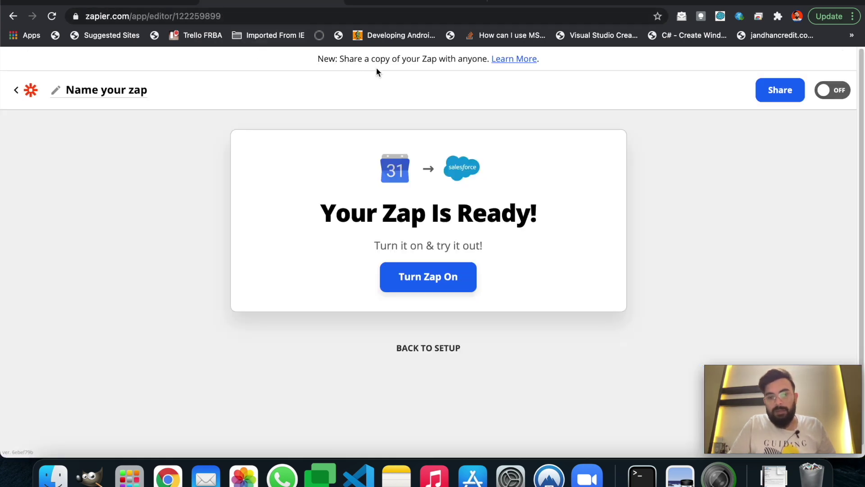
click(831, 94)
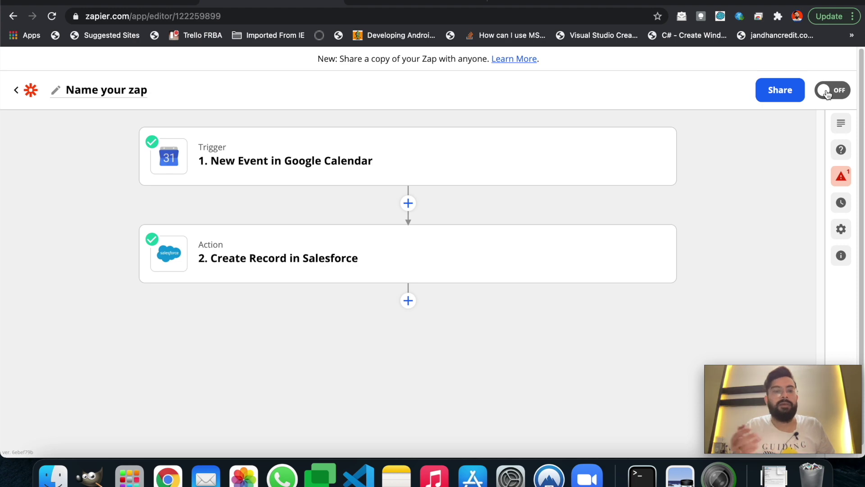
click(828, 93)
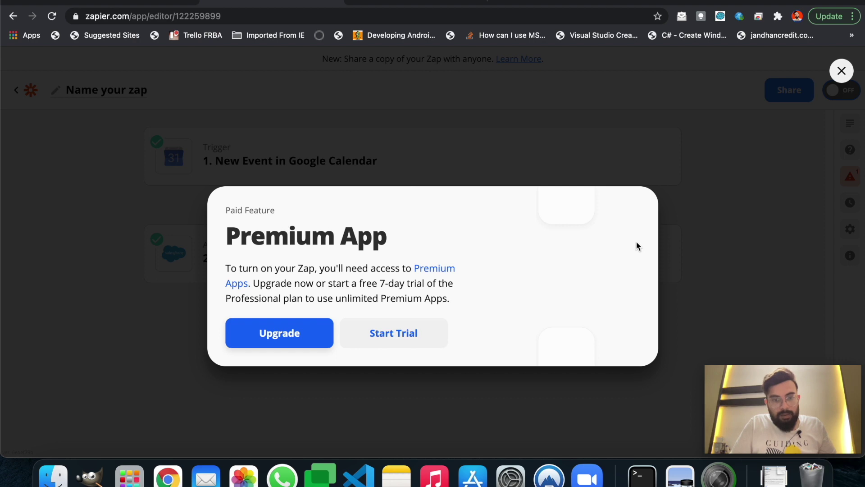
click(700, 113)
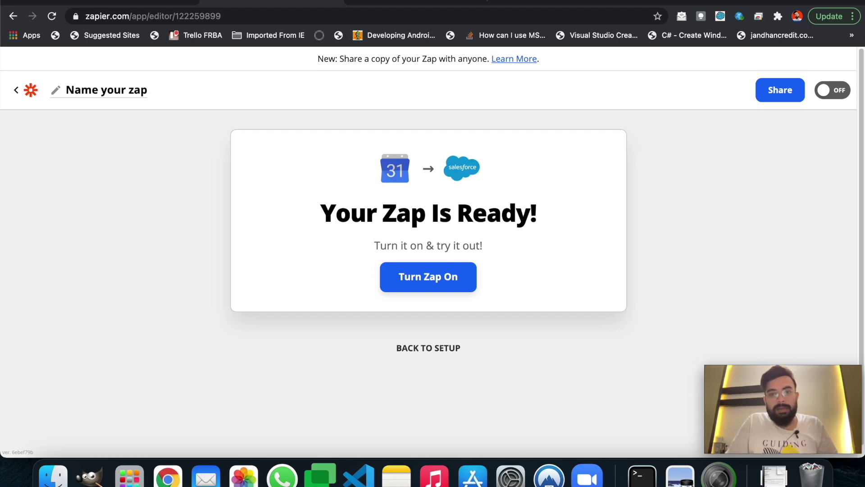
Open the Salesforce Bolt website at salesforcebolt.com in a new browser tab
click(504, 2)
text(salesforcebolt.com)
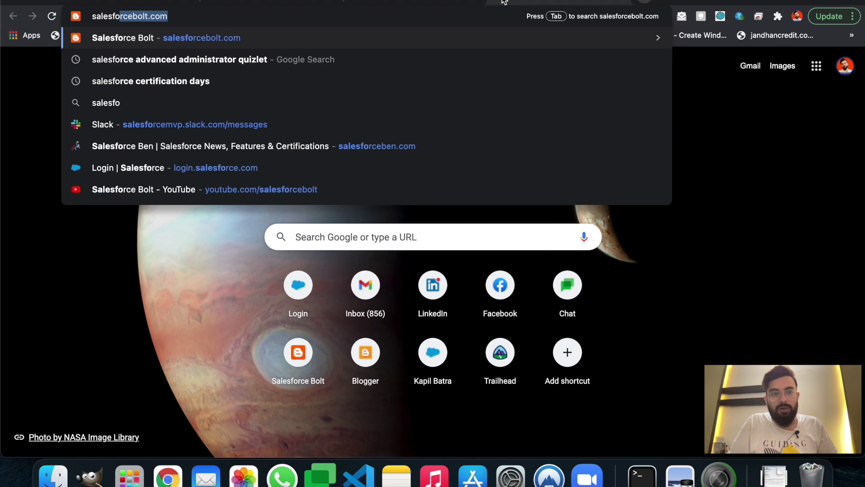
key(Return)
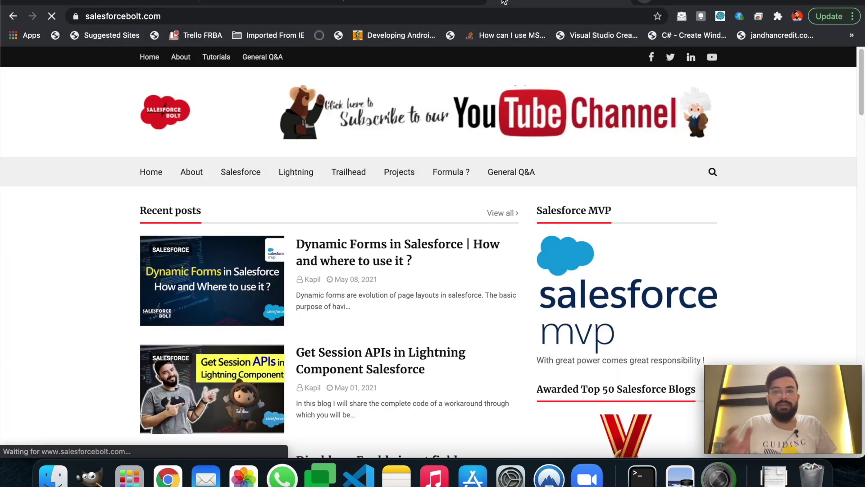